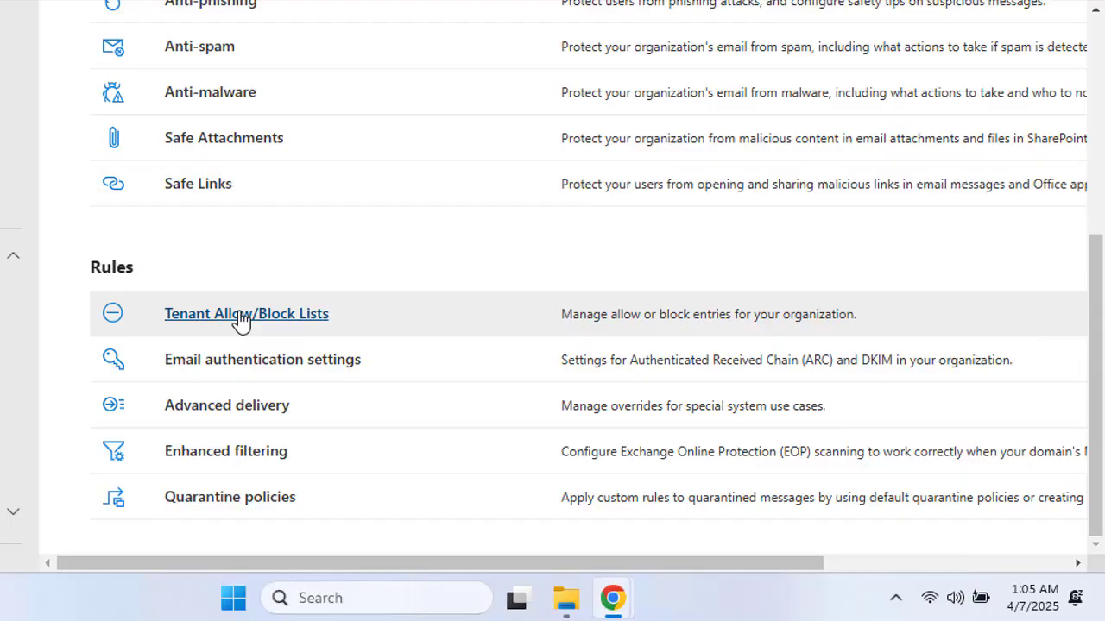
Step: Go to Tenant Allow/Block Lists and start a new Allow entry under Domains & addresses
click(241, 316)
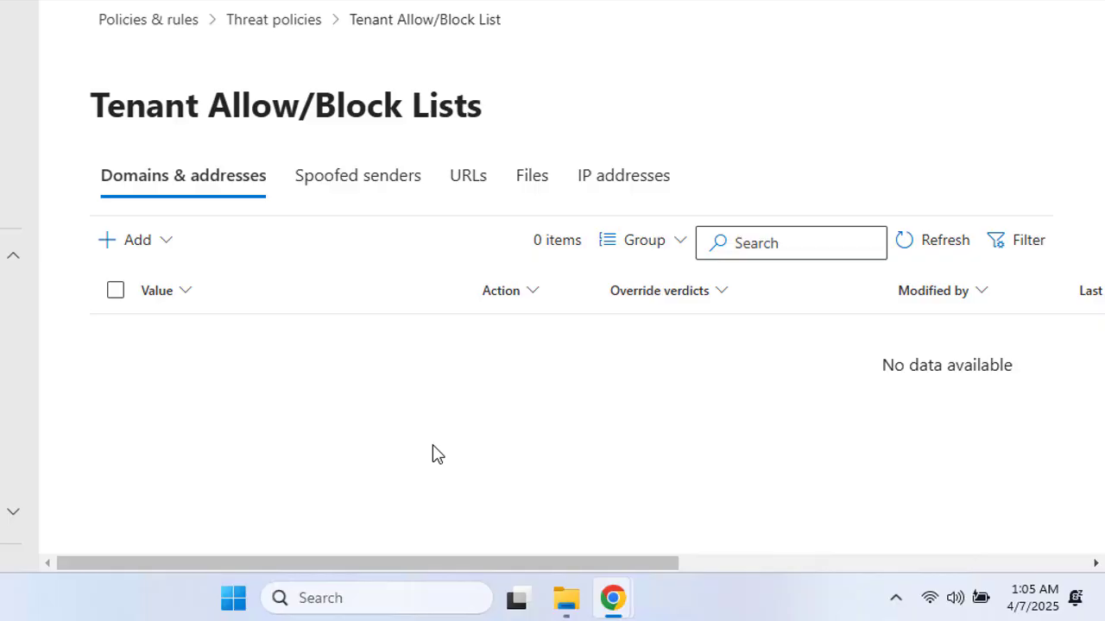
click(162, 242)
click(160, 241)
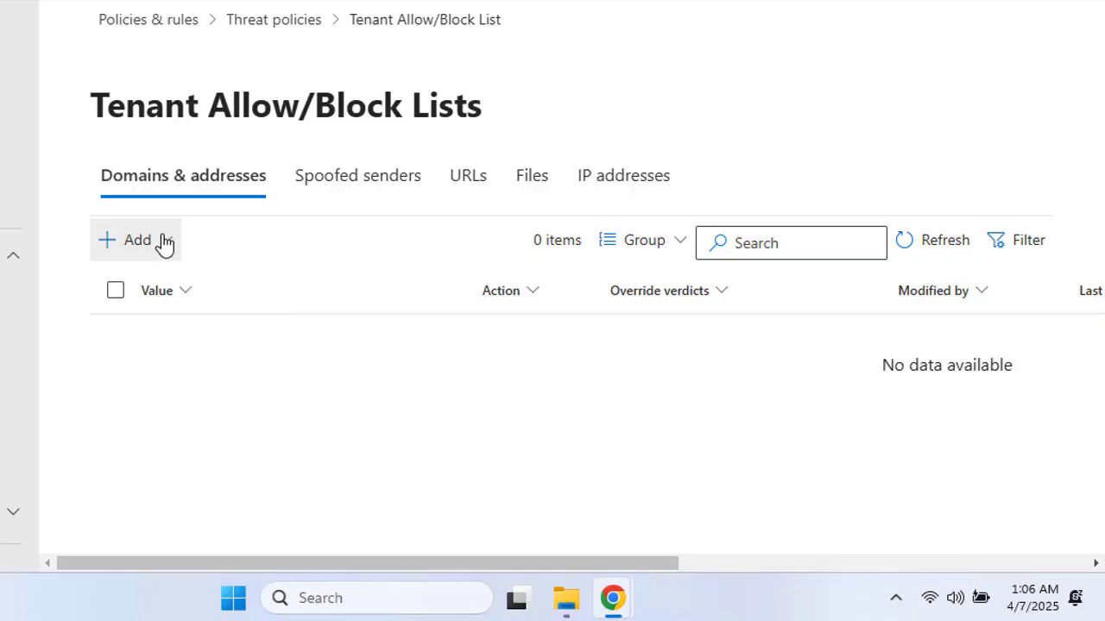
click(162, 241)
click(172, 284)
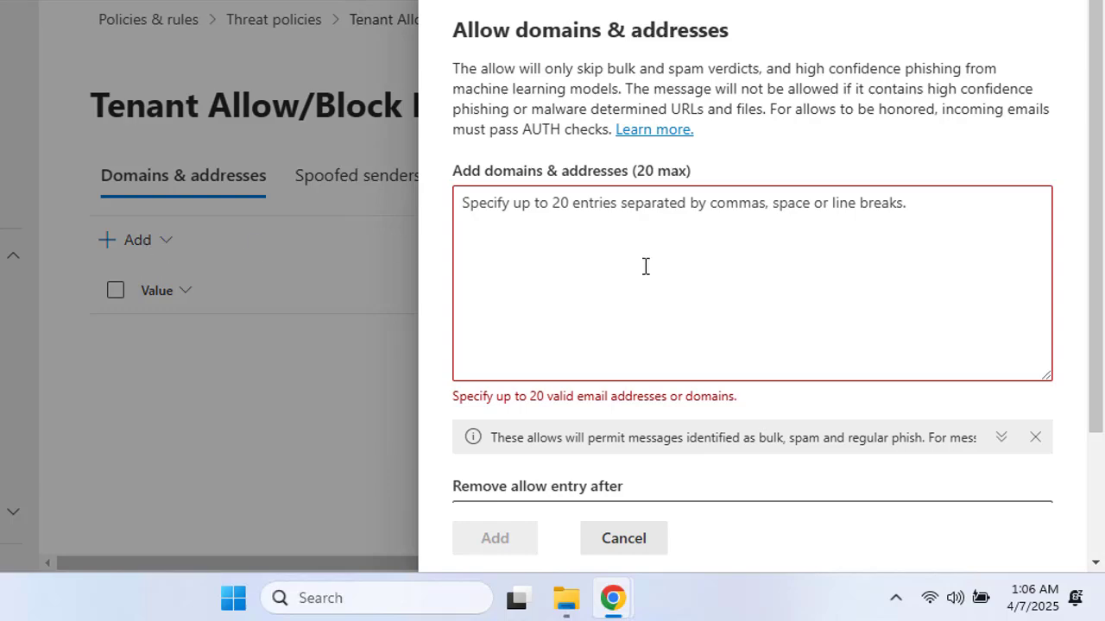
Step: Enter the sender's Hotmail address in the Allow panel, correcting the typos
drag(456, 29, 734, 24)
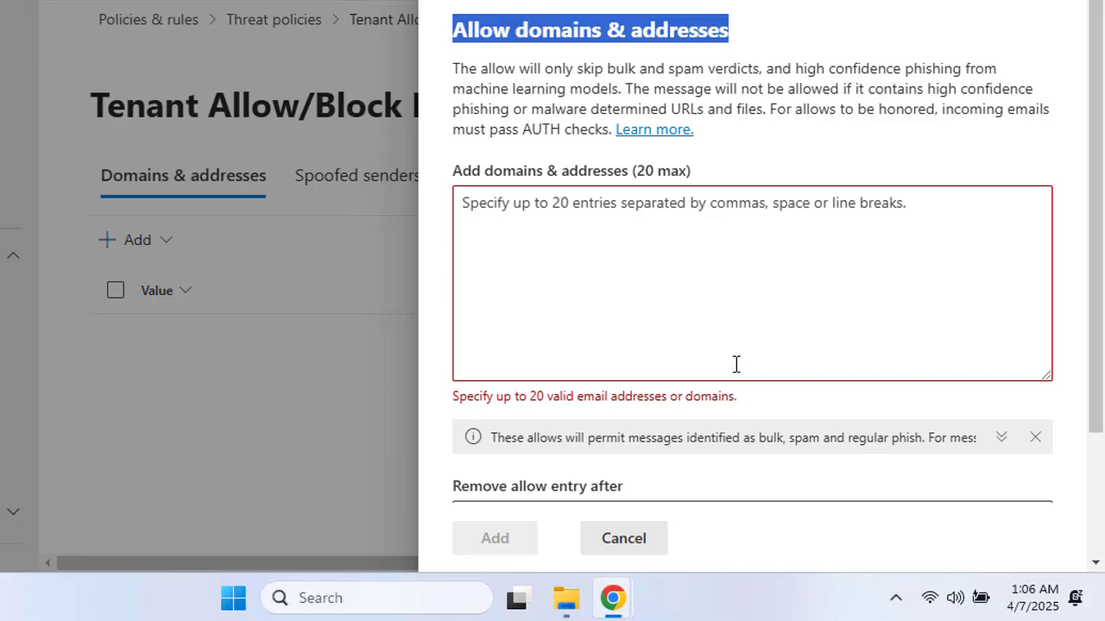
click(662, 247)
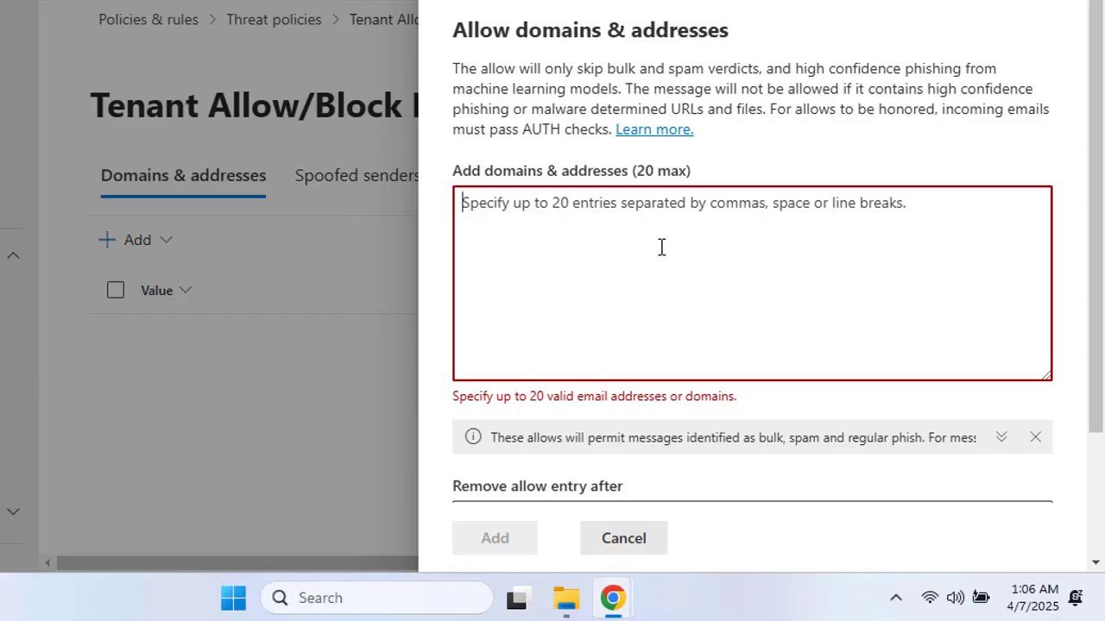
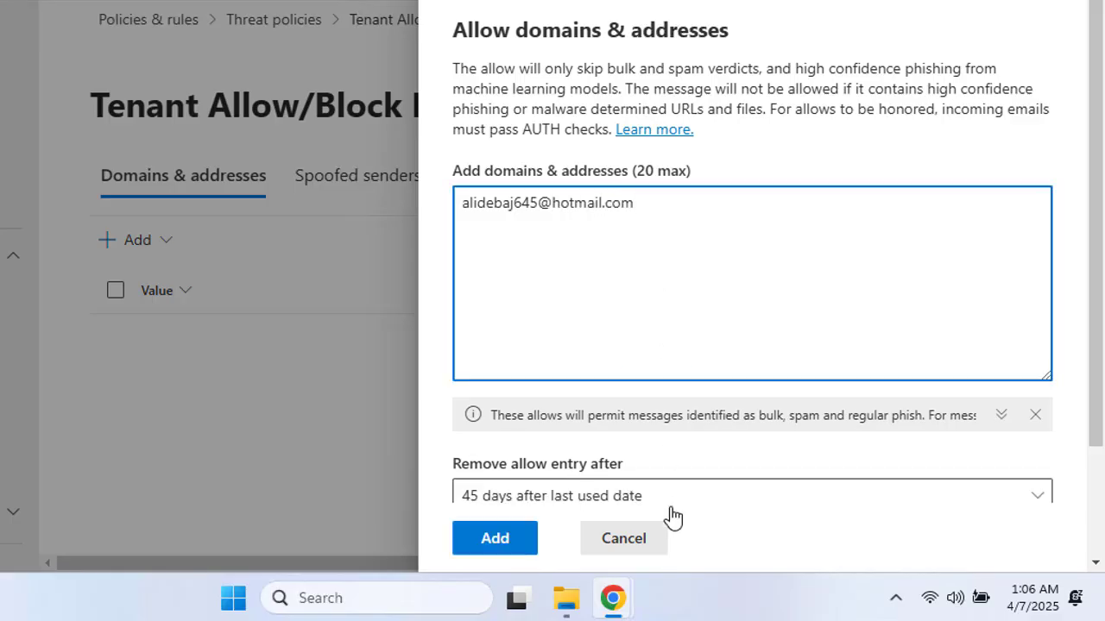
Step: Cancel the allow entry without saving it
scroll(716, 475, down, 2)
click(630, 544)
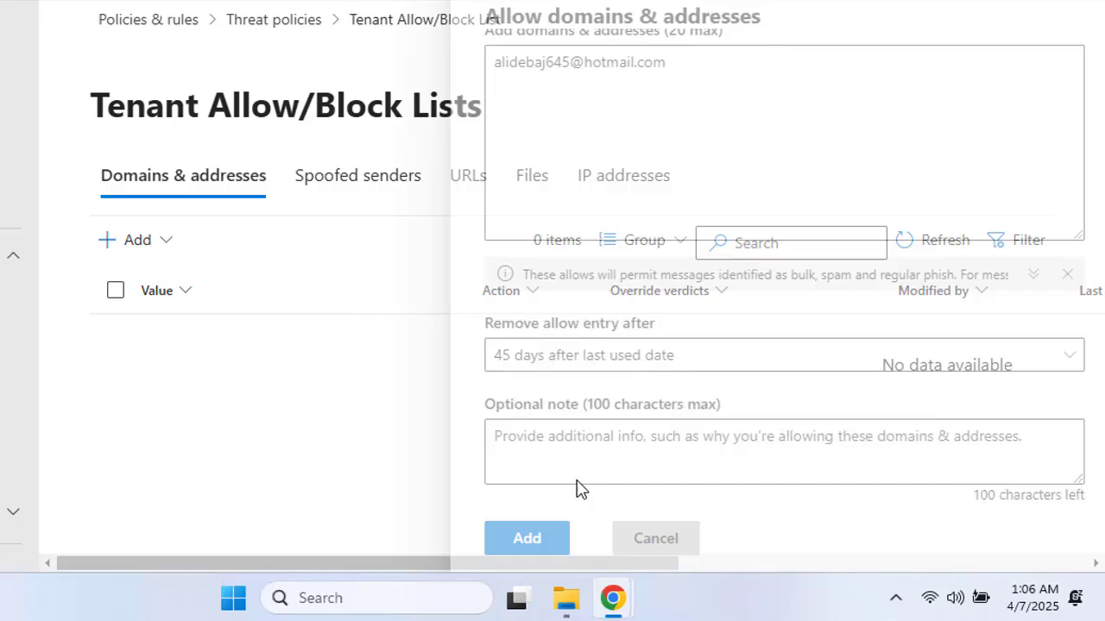
click(150, 253)
Step: Start a Block entry for the sender's Hotmail address, removed after 1 day, note 'Phishing Test'
click(173, 329)
click(661, 161)
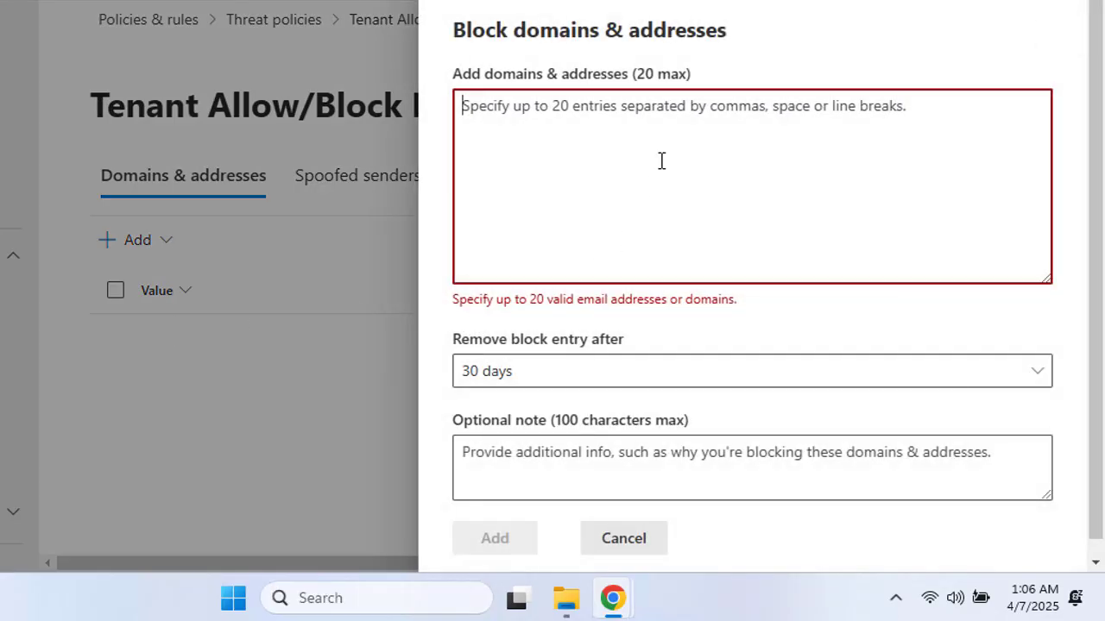
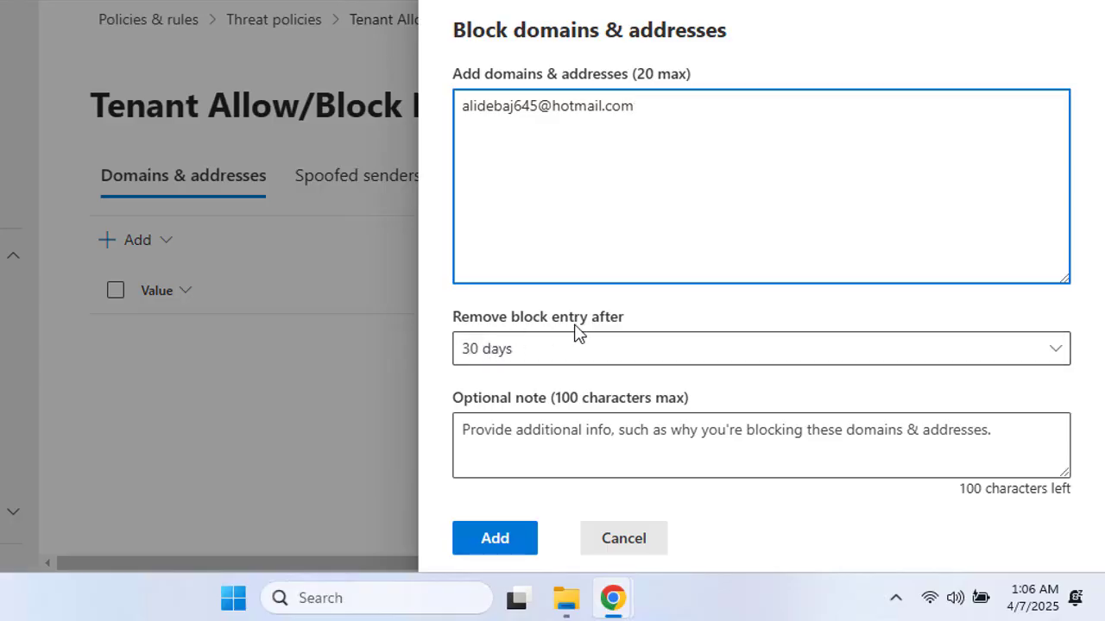
click(605, 352)
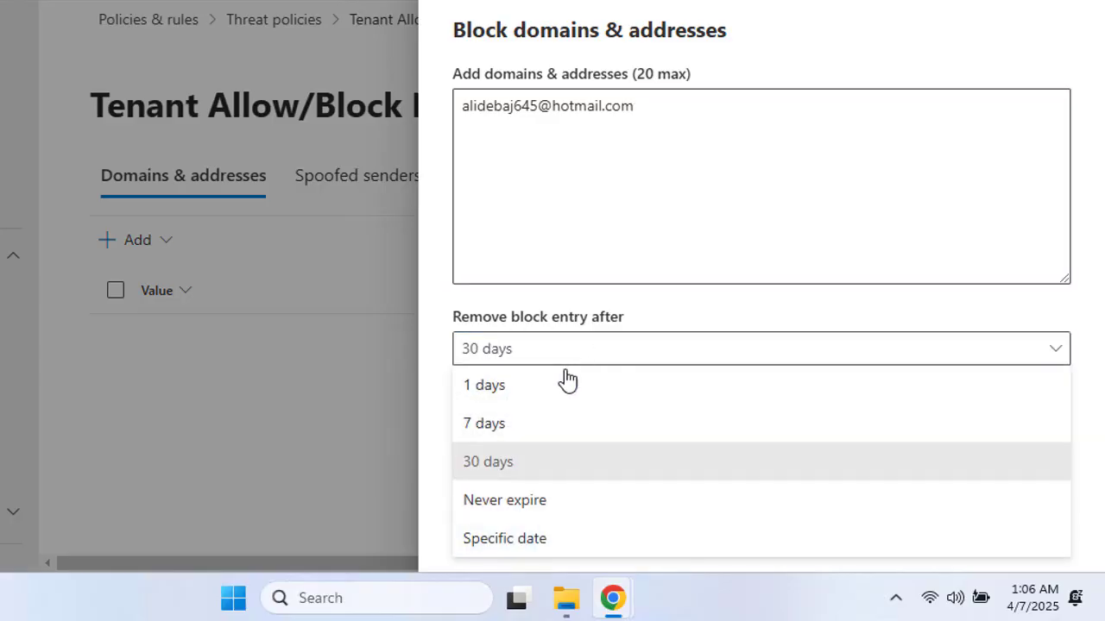
click(502, 390)
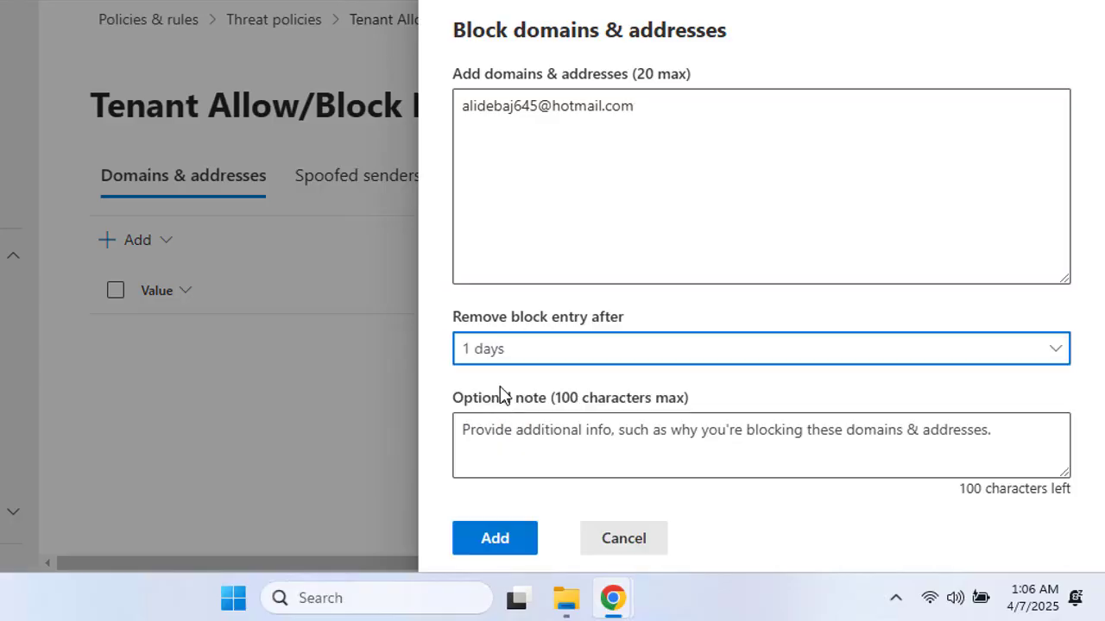
click(582, 454)
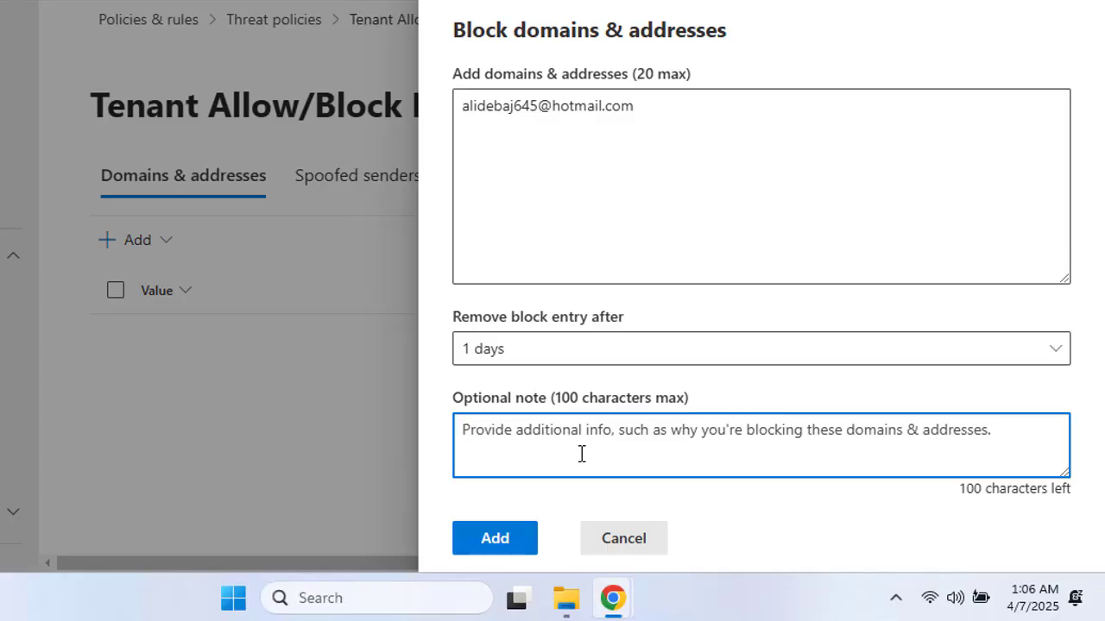
text(Phis)
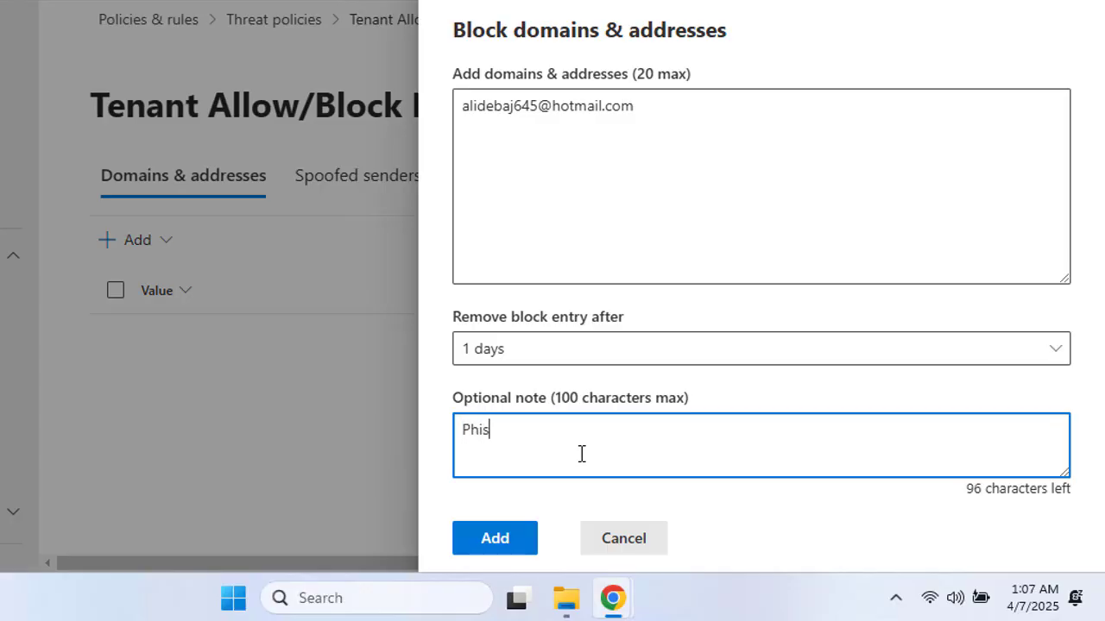
text(hing Test)
Step: Add the block entry and scroll the list sideways to review its columns
click(519, 549)
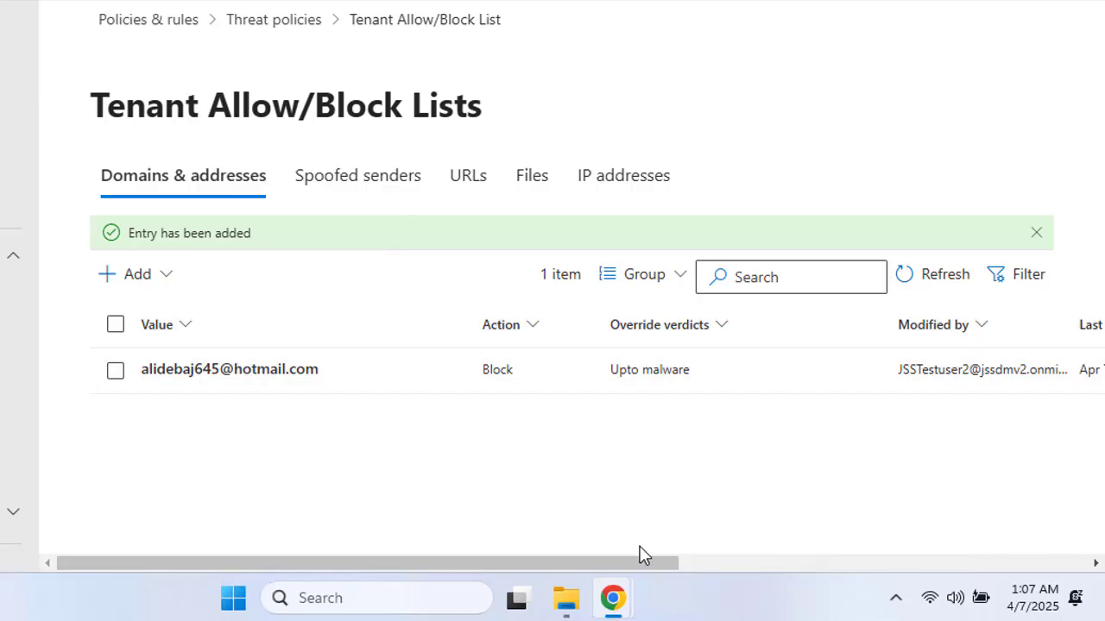
drag(655, 567, 1048, 565)
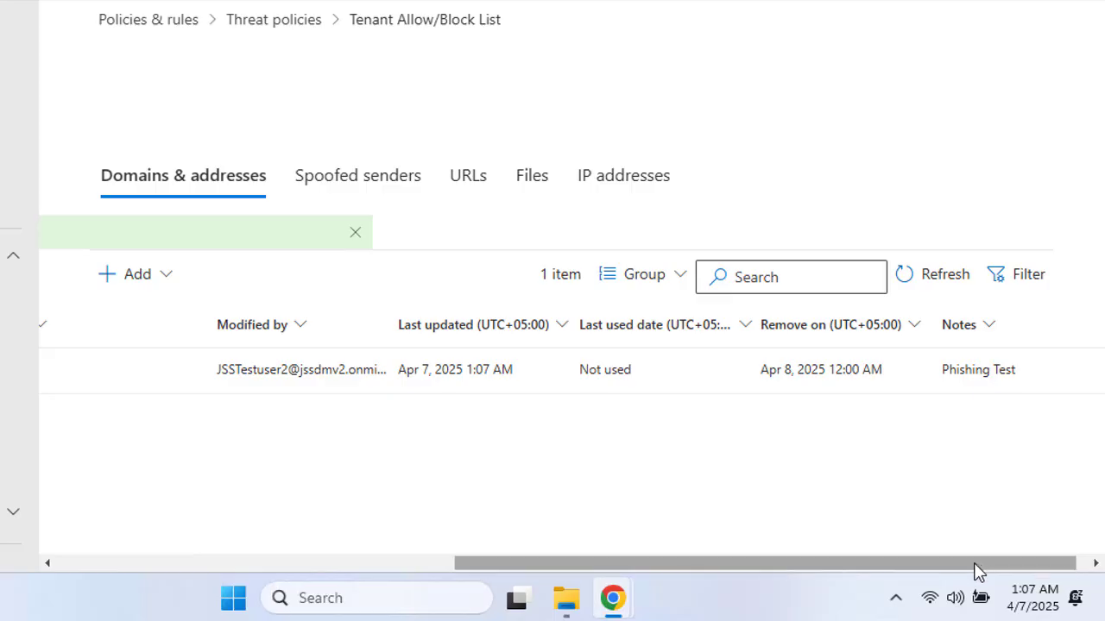
drag(976, 567, 399, 584)
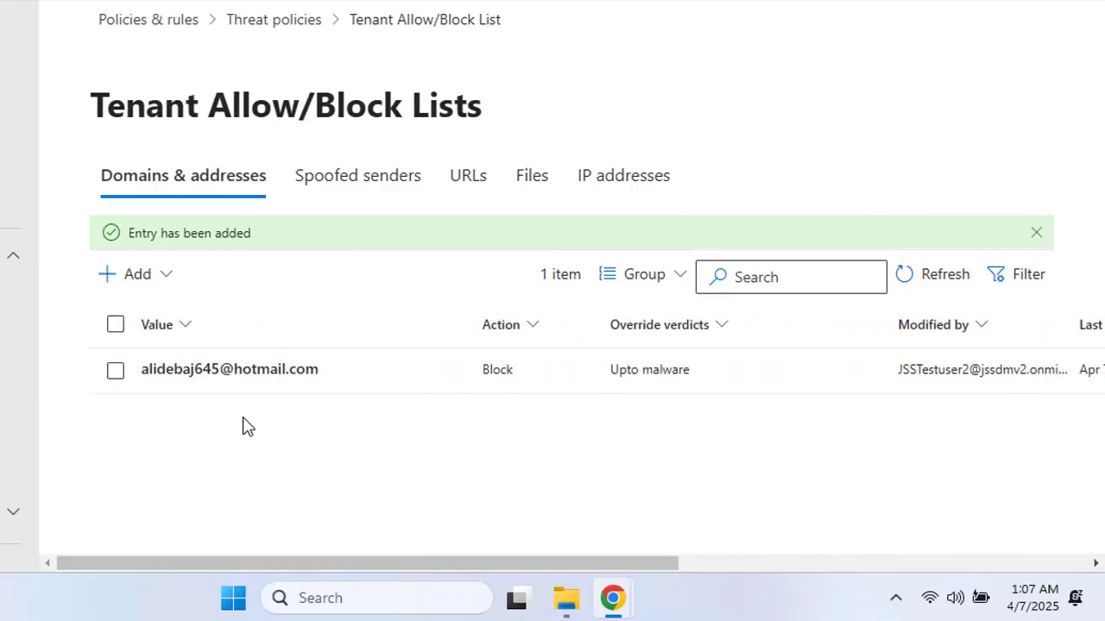
Step: Block hotmail.com, yahoo.com and gmail.com, fixing the invalid 'yahoo.com.' entry before adding
click(140, 276)
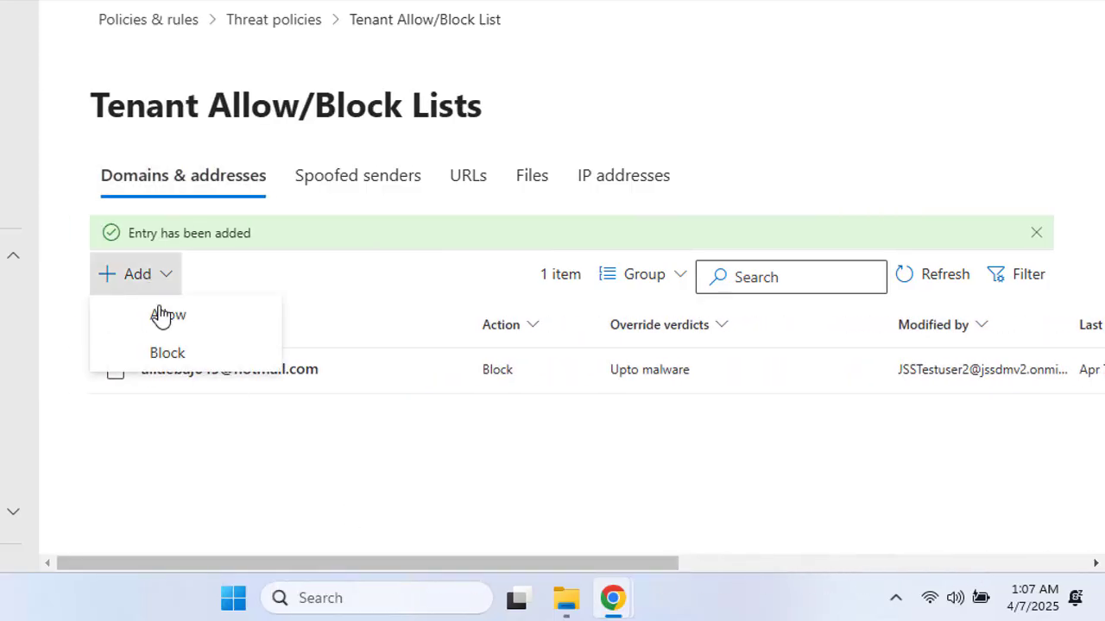
click(164, 354)
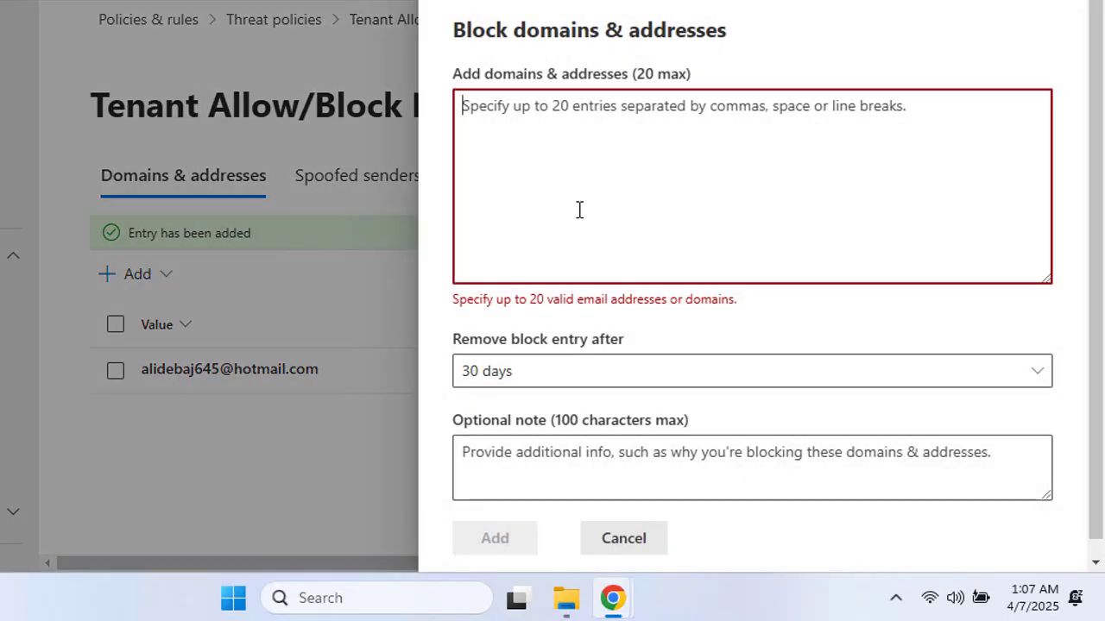
text(ho)
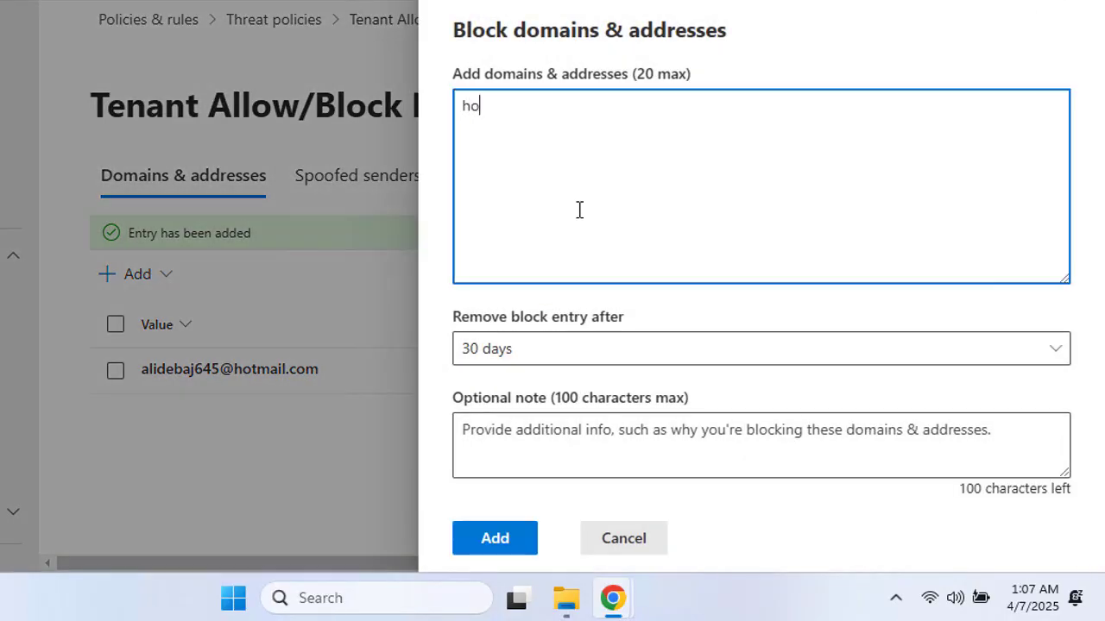
text(tmail.com)
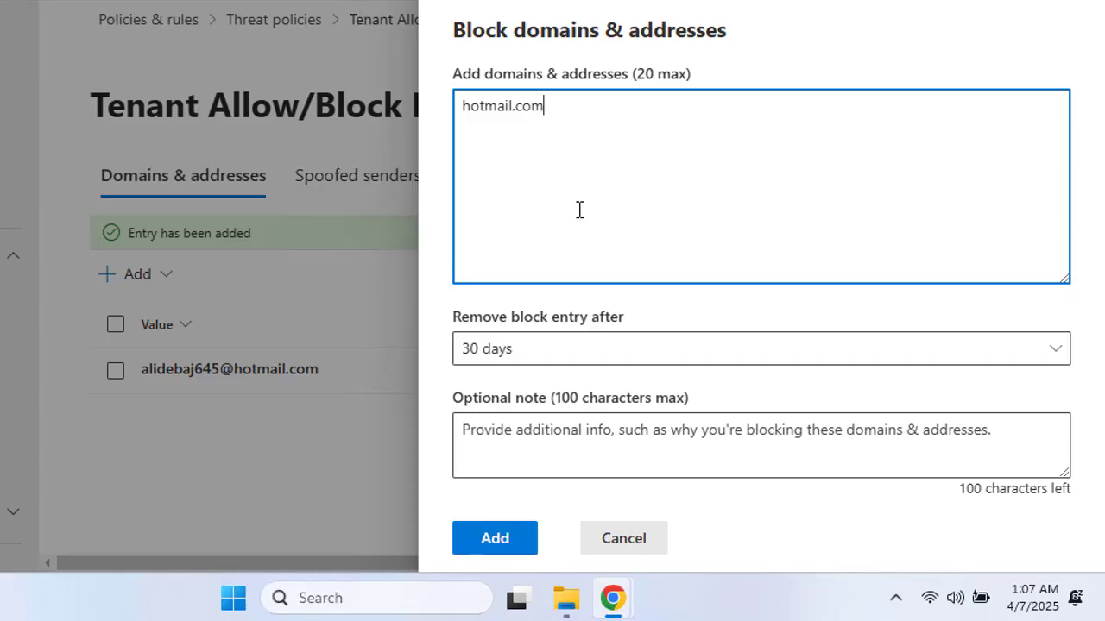
text(, yahoo.com)
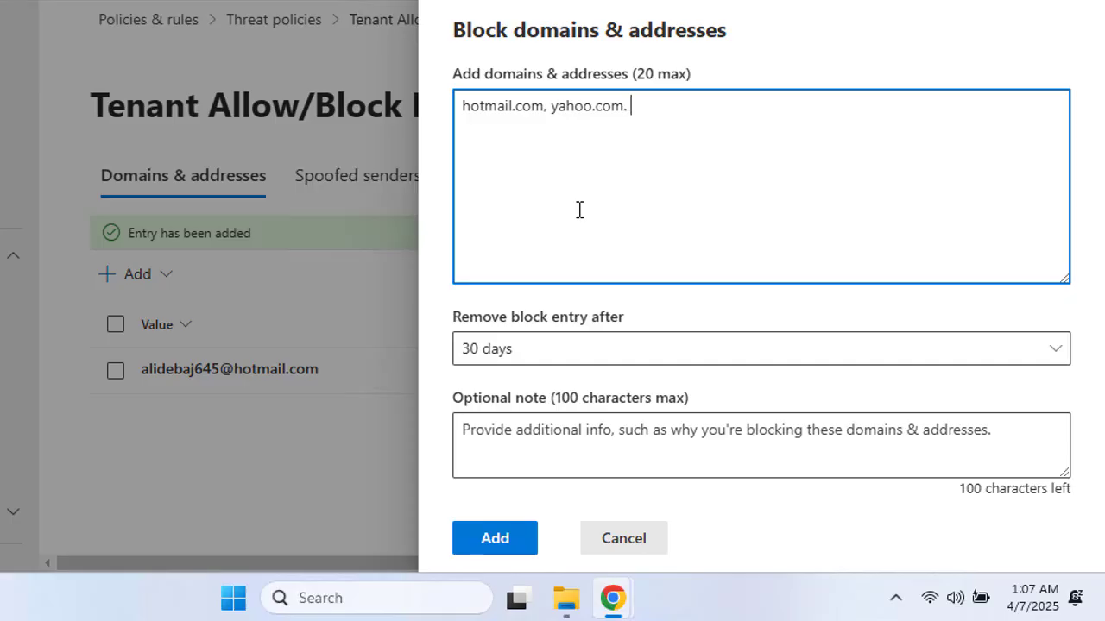
text(. gmail.com)
click(491, 553)
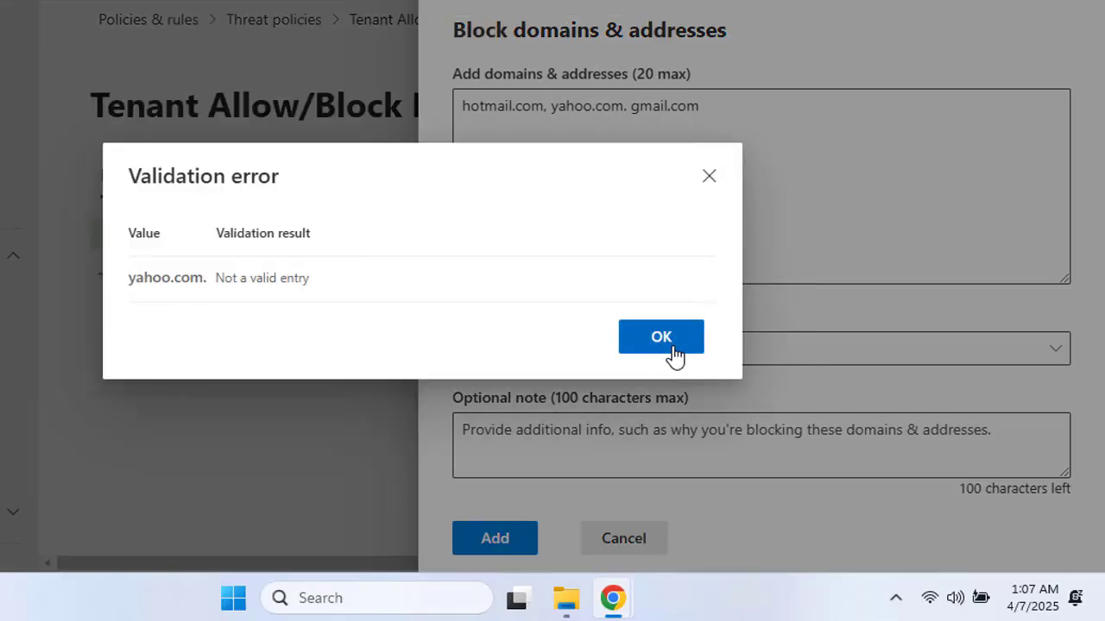
click(671, 347)
click(629, 107)
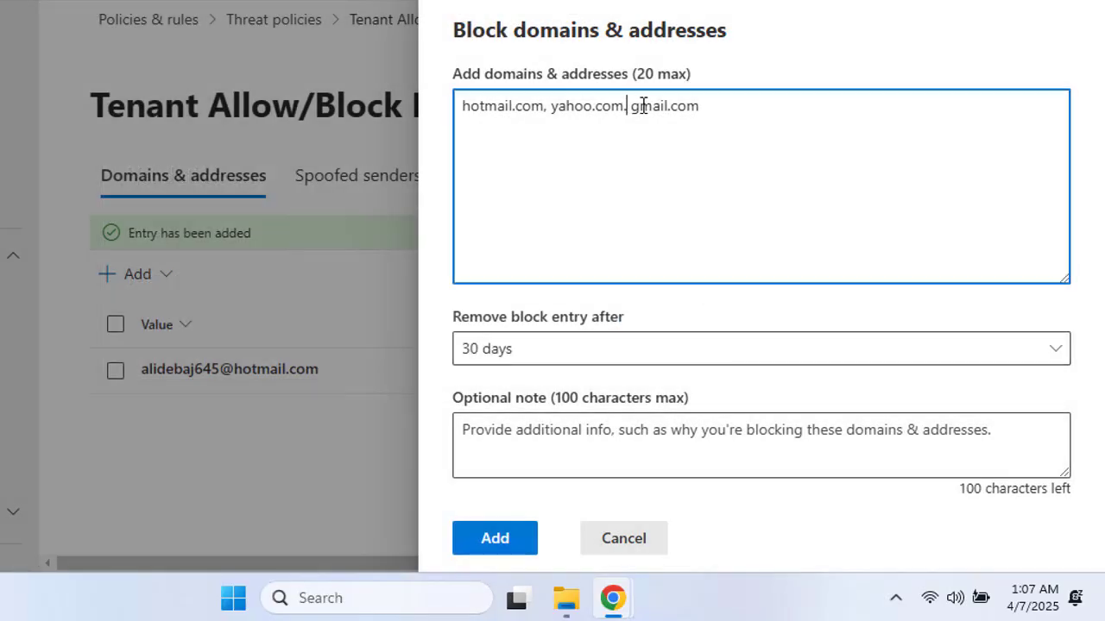
key(BackSpace)
text(,)
click(497, 546)
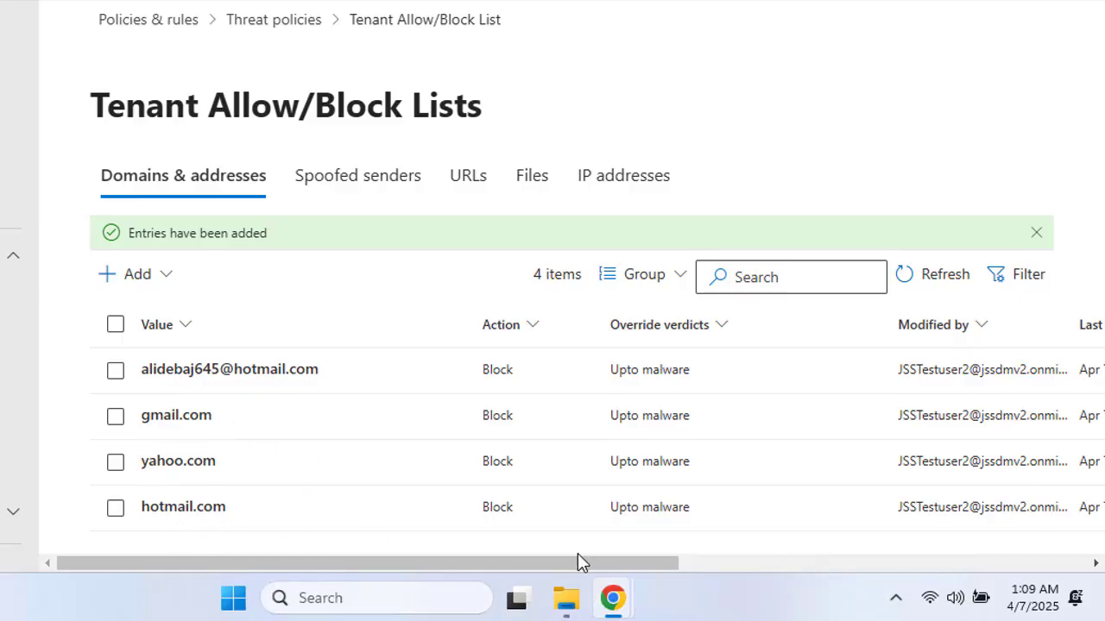
Step: Send the Gmail message titled Test Email to the Microsoft 365 test mailbox
mouse_move(610, 600)
click(672, 522)
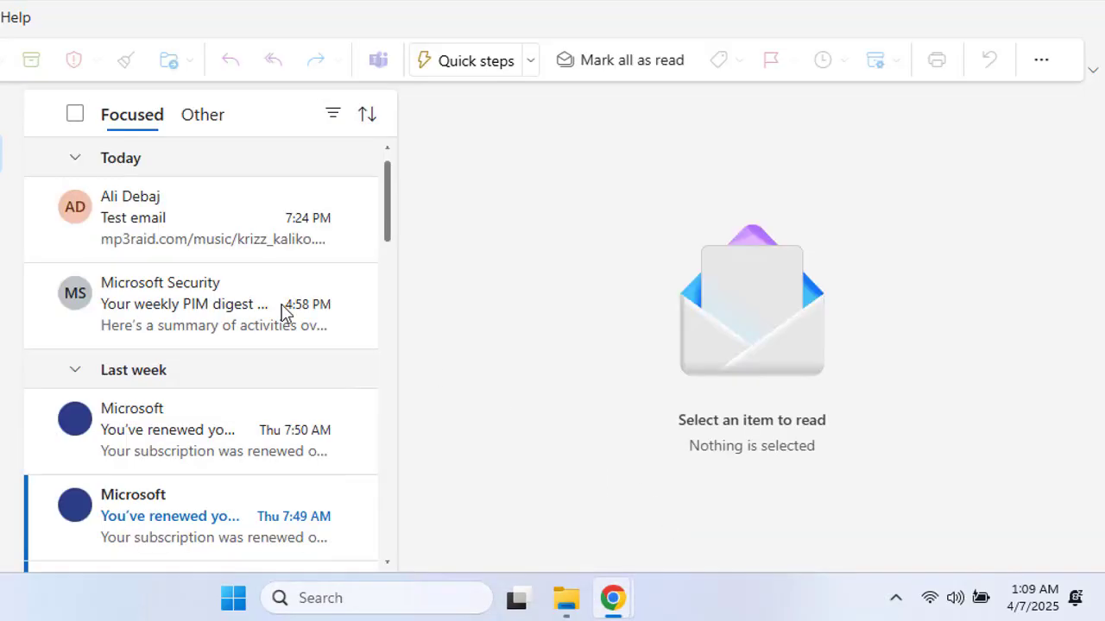
key(alt+Tab)
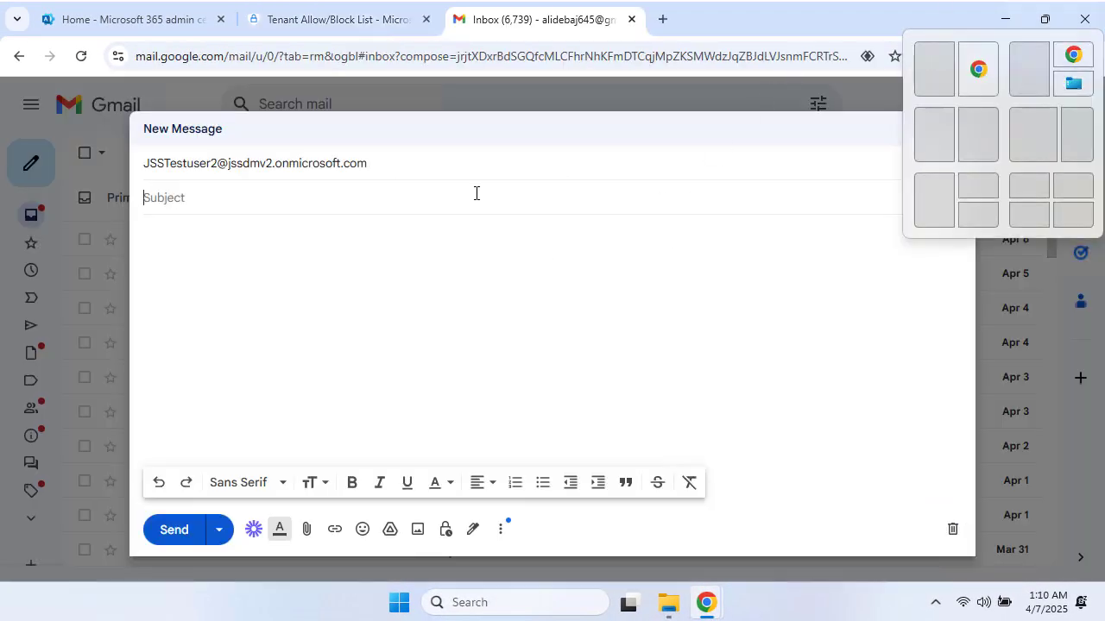
text(Test Email)
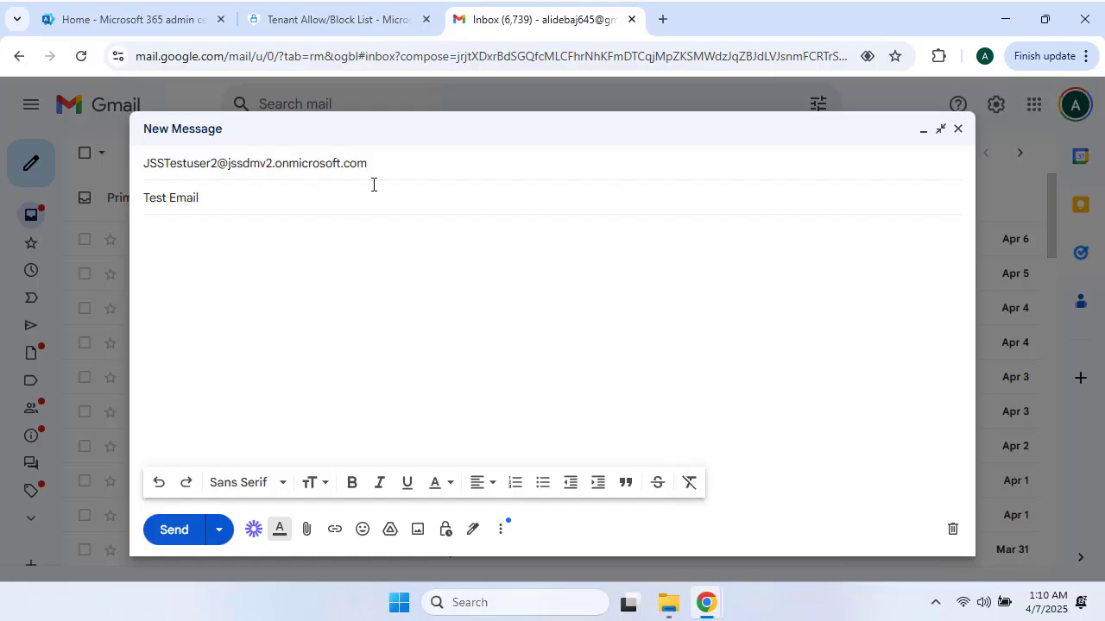
click(424, 172)
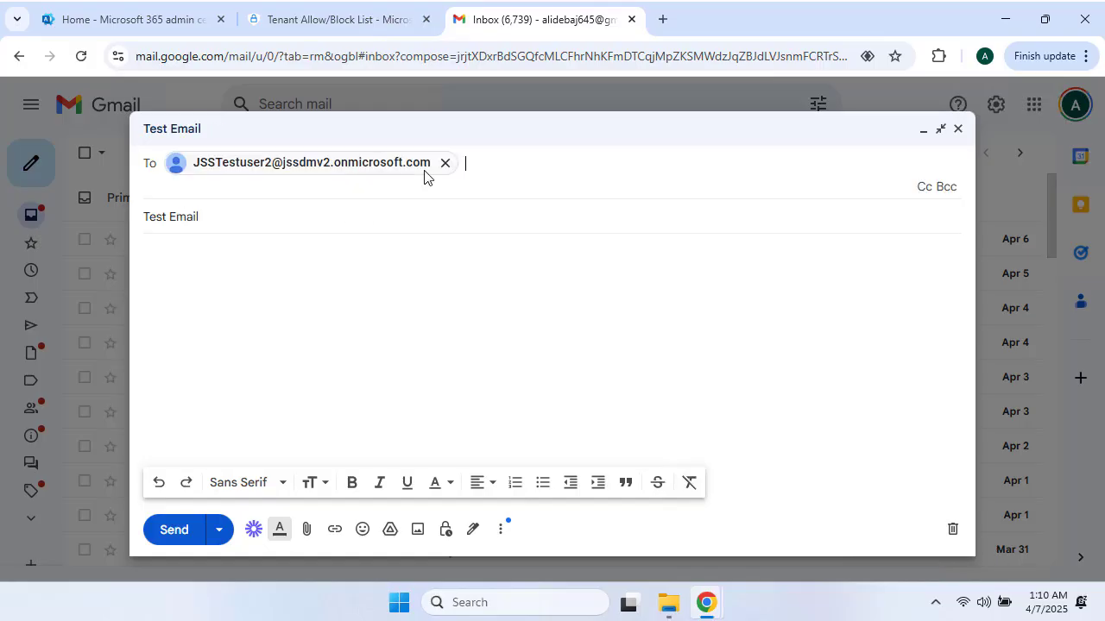
click(171, 531)
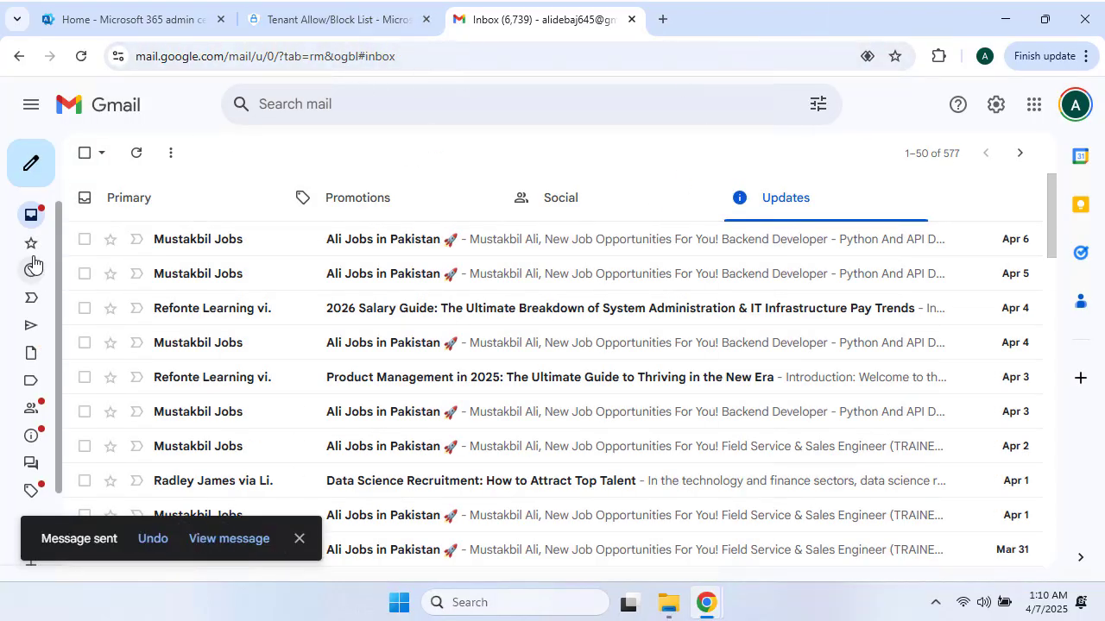
Step: Open the sent Test Email message from Gmail's Sent folder
mouse_move(38, 313)
click(69, 333)
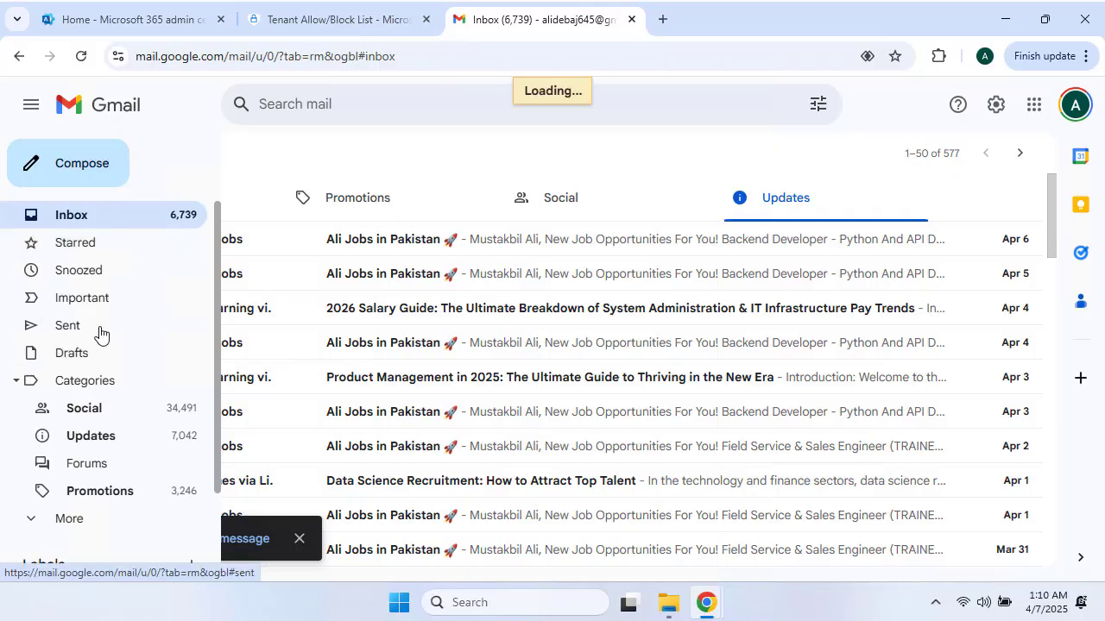
click(409, 257)
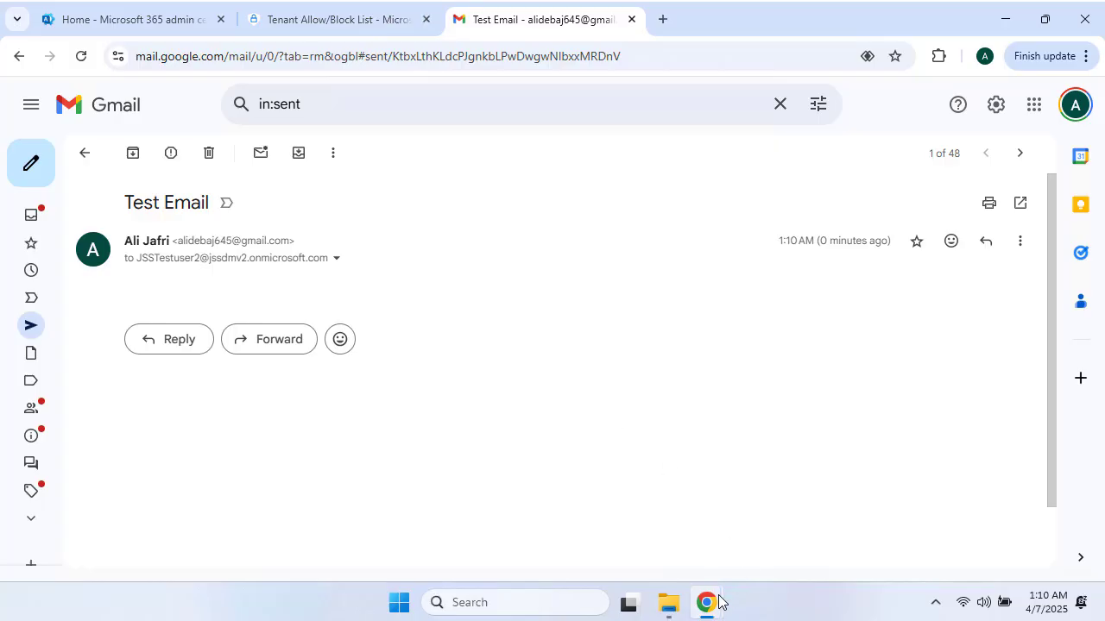
Step: Reload the test user's Outlook and check Focused, Other and Inbox for the Gmail message
mouse_move(713, 602)
click(771, 523)
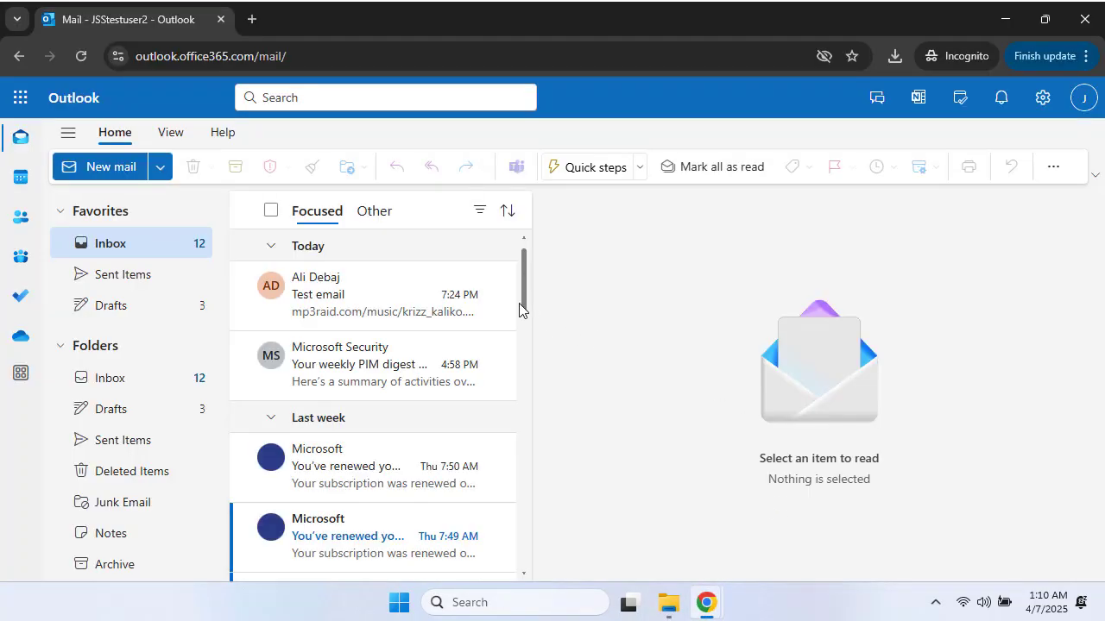
click(79, 58)
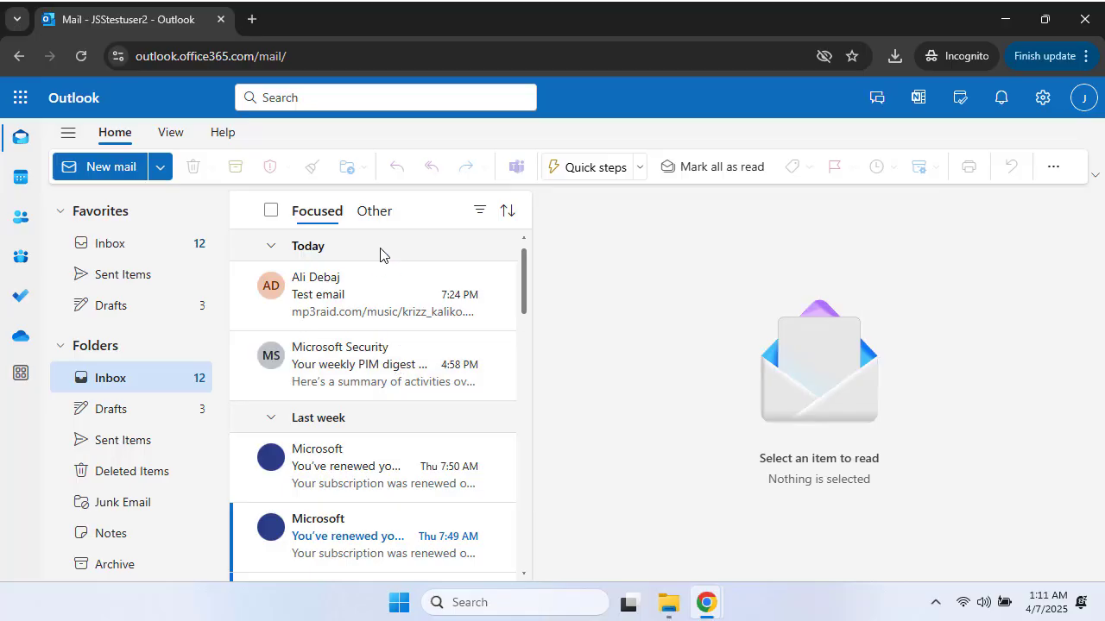
click(381, 214)
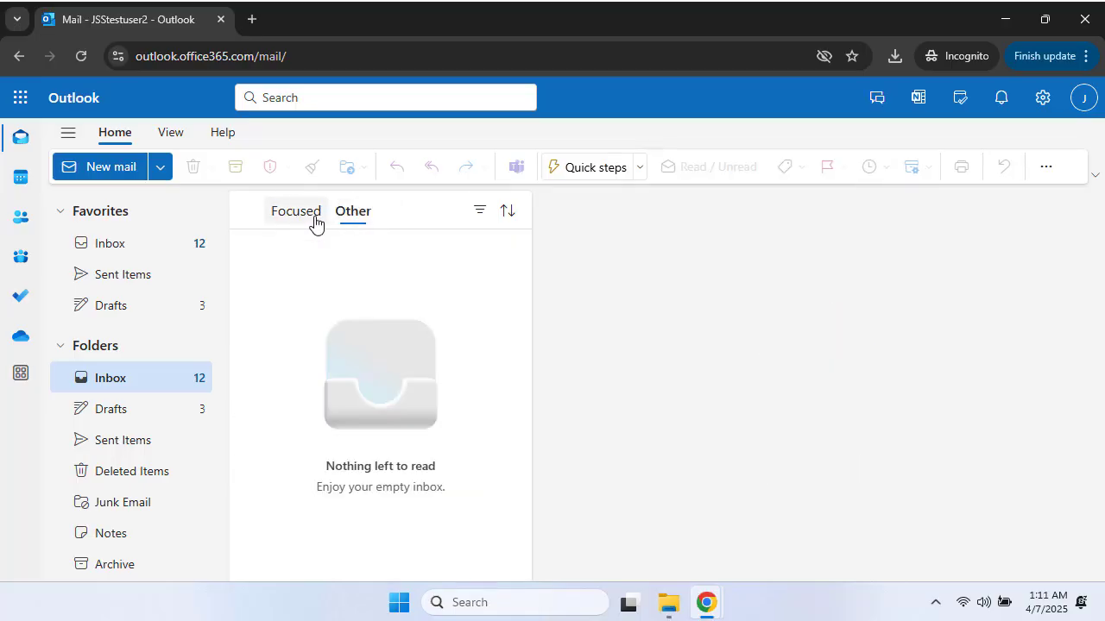
click(316, 223)
click(135, 259)
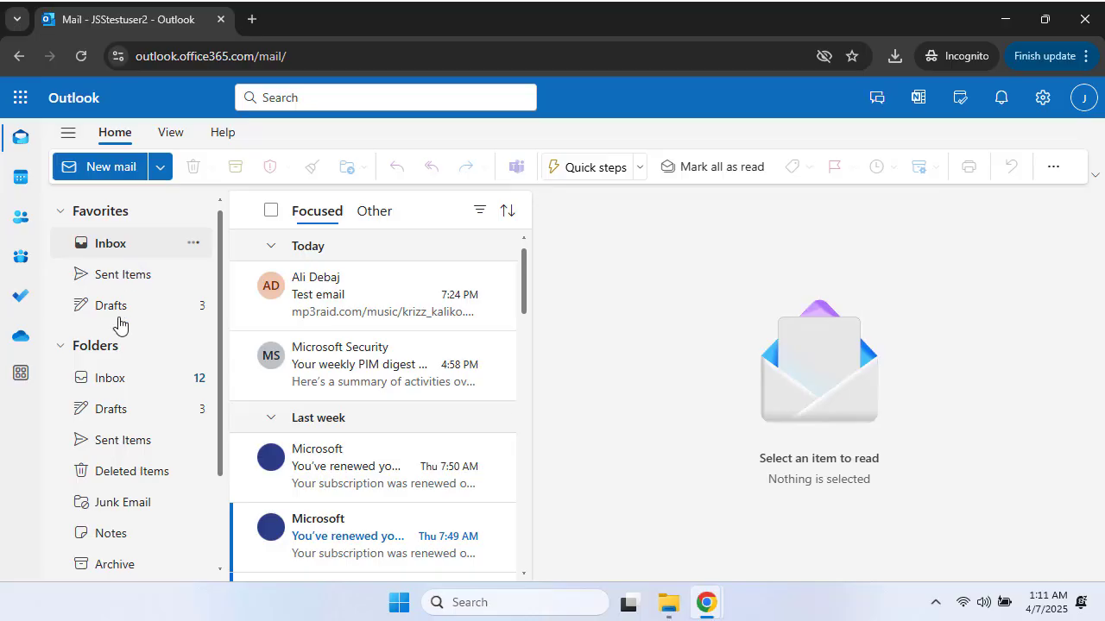
click(122, 377)
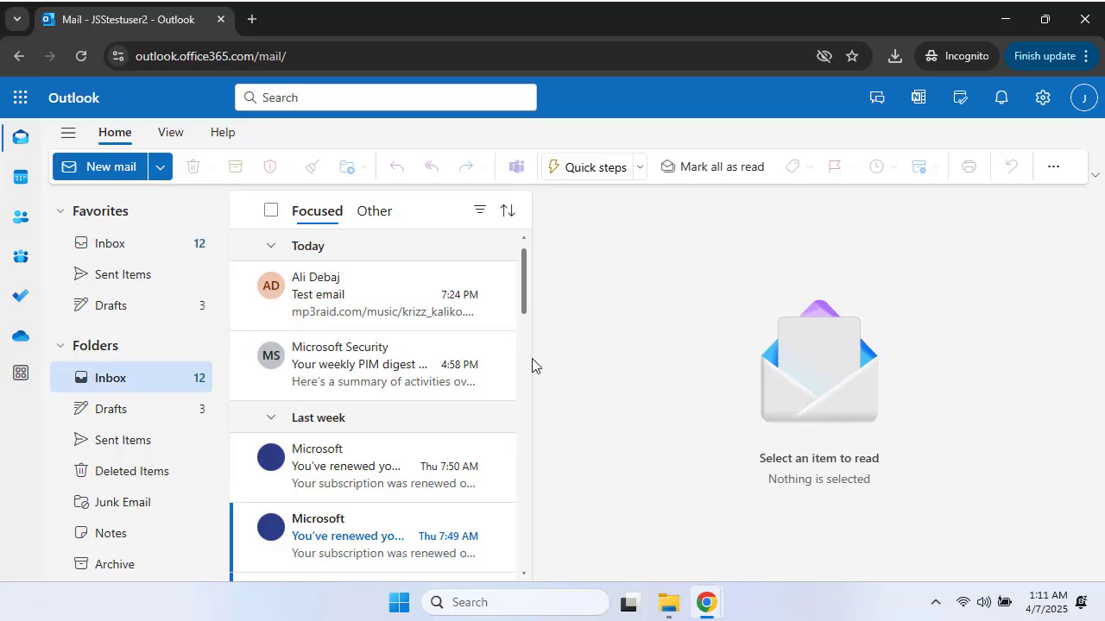
mouse_move(705, 602)
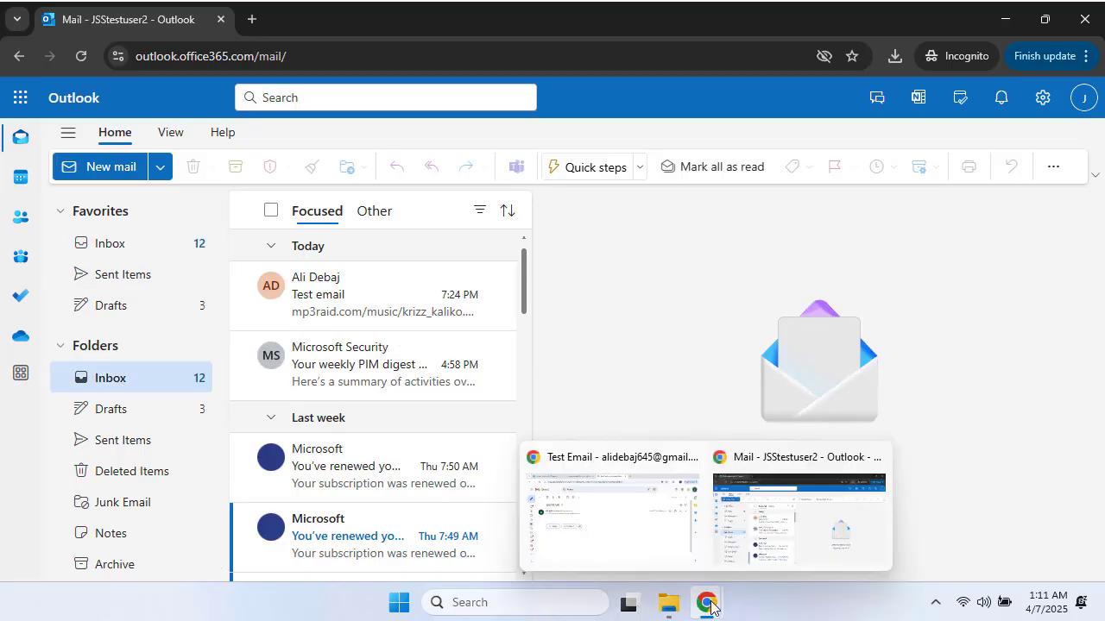
click(654, 540)
Step: Return to the Tenant Allow/Block List tab, start an Allow domains & addresses entry, and cancel it
click(270, 14)
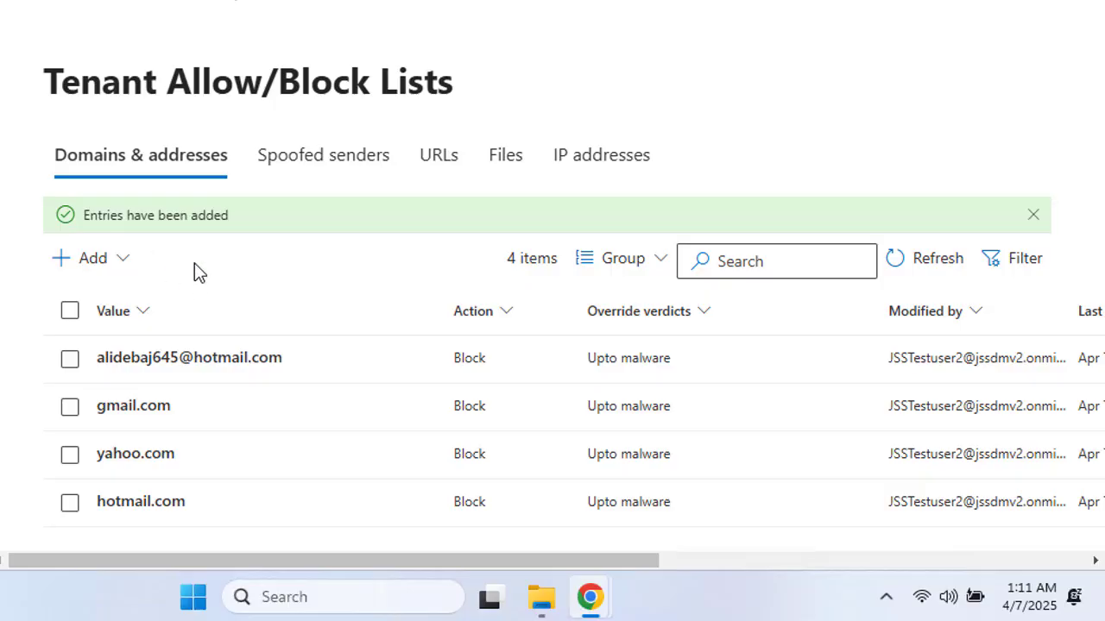
click(123, 261)
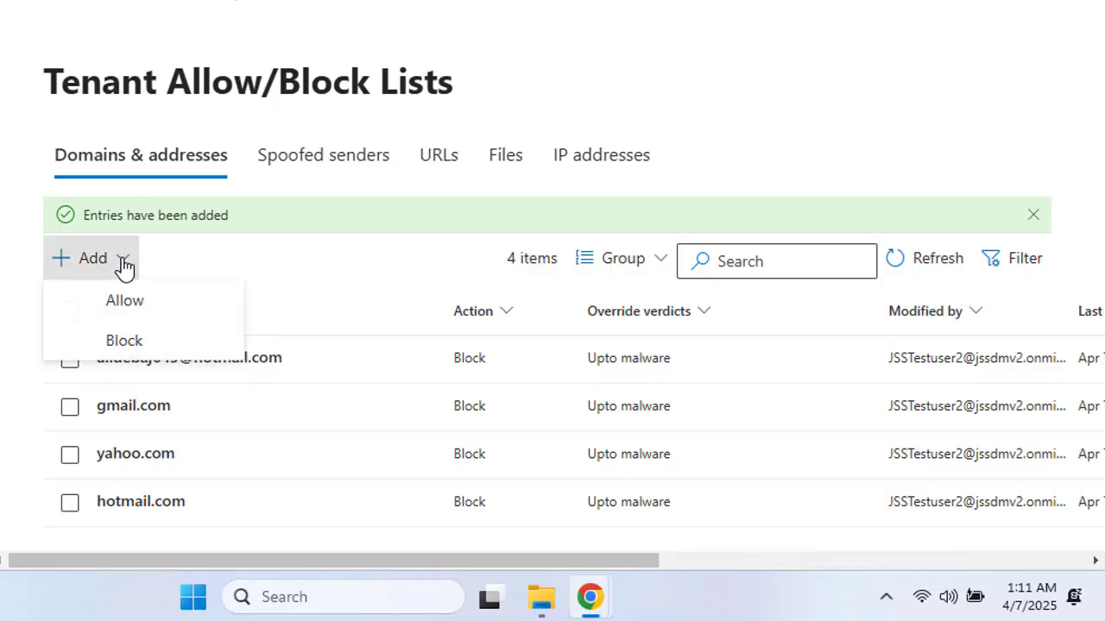
click(164, 311)
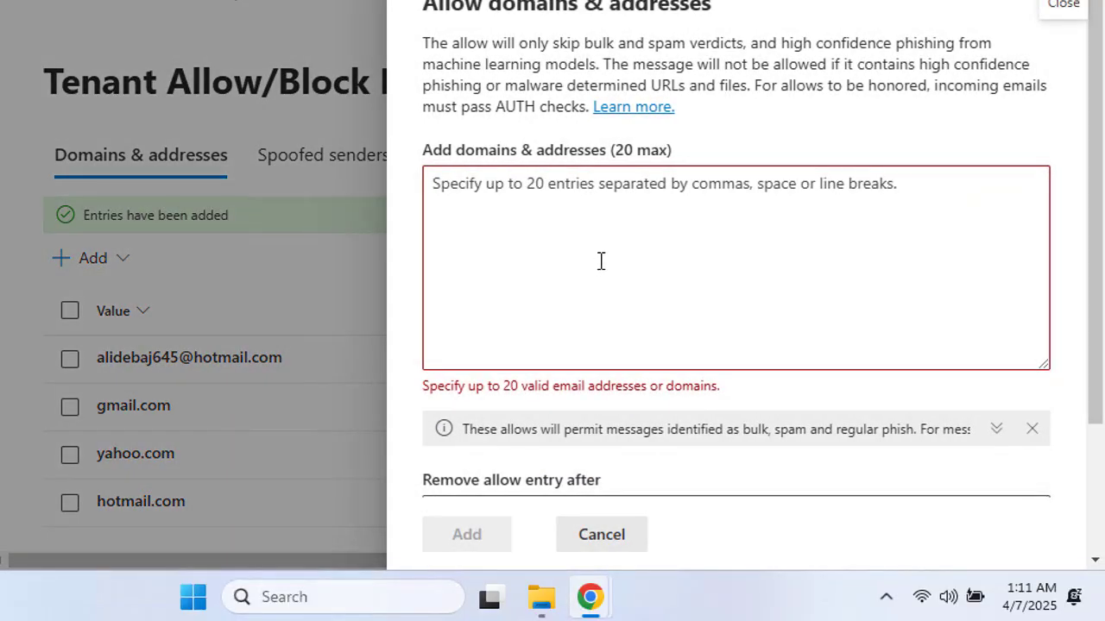
click(607, 247)
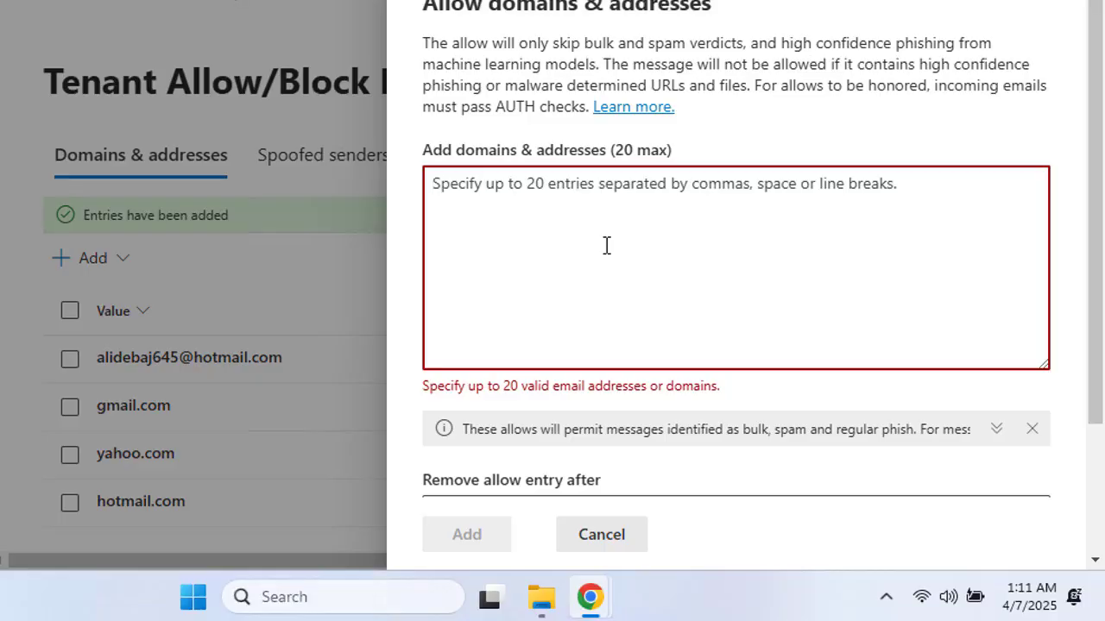
click(594, 544)
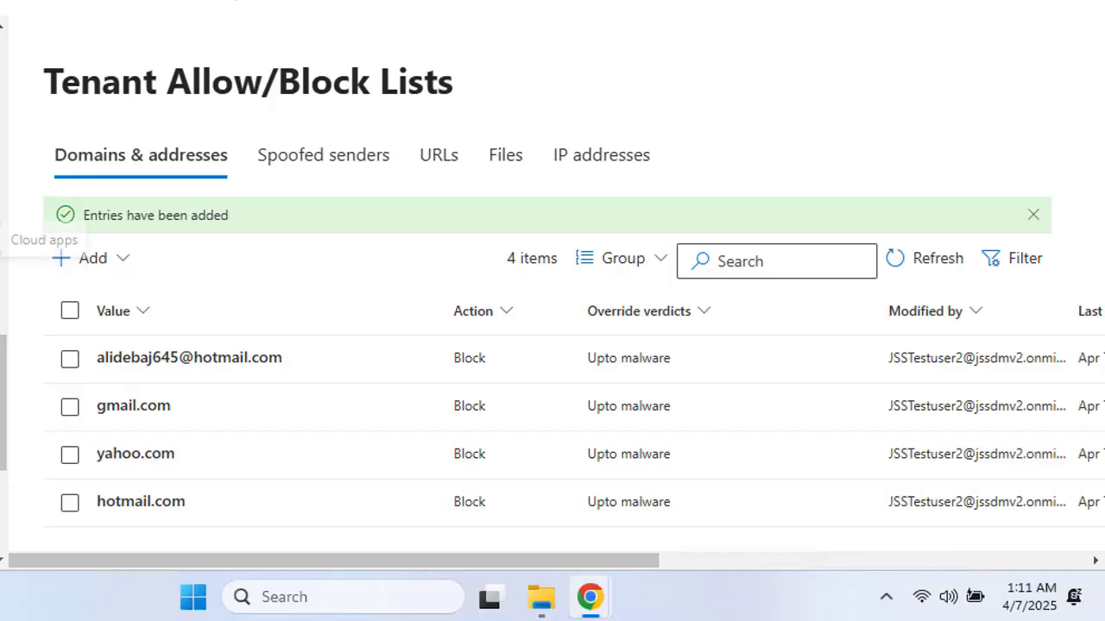
click(440, 166)
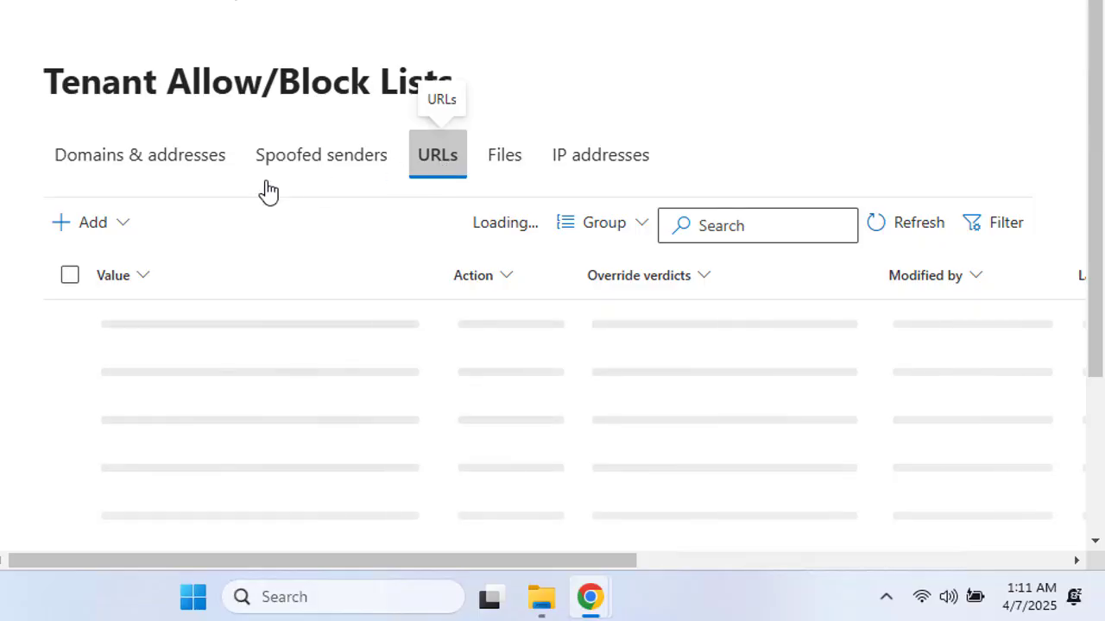
click(121, 226)
click(128, 308)
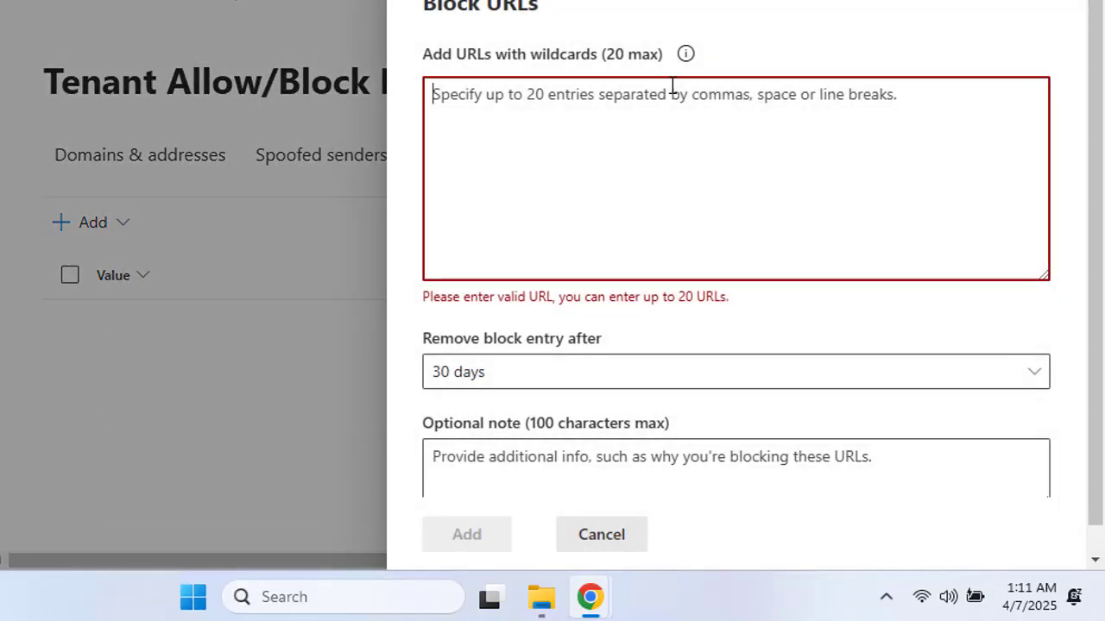
text(www.)
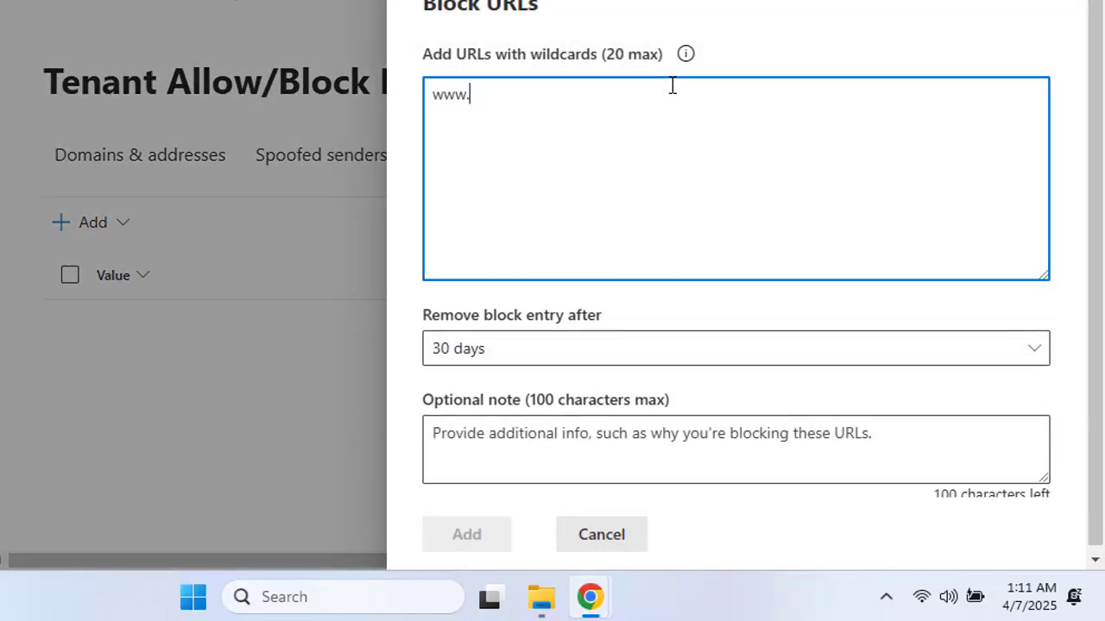
text(youtube.com)
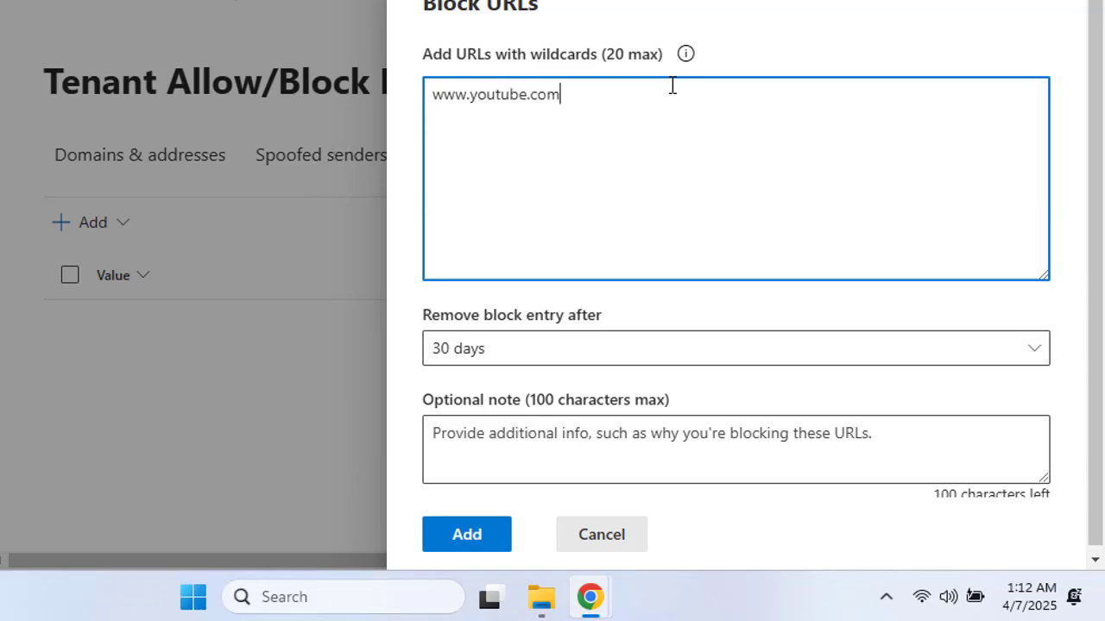
click(480, 361)
click(492, 170)
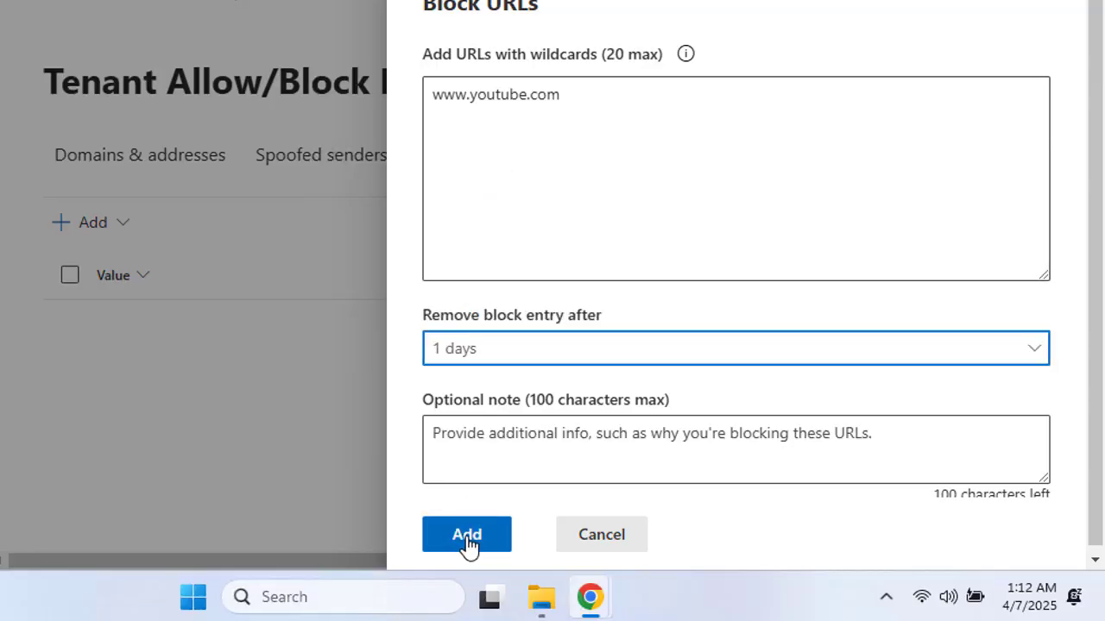
click(467, 539)
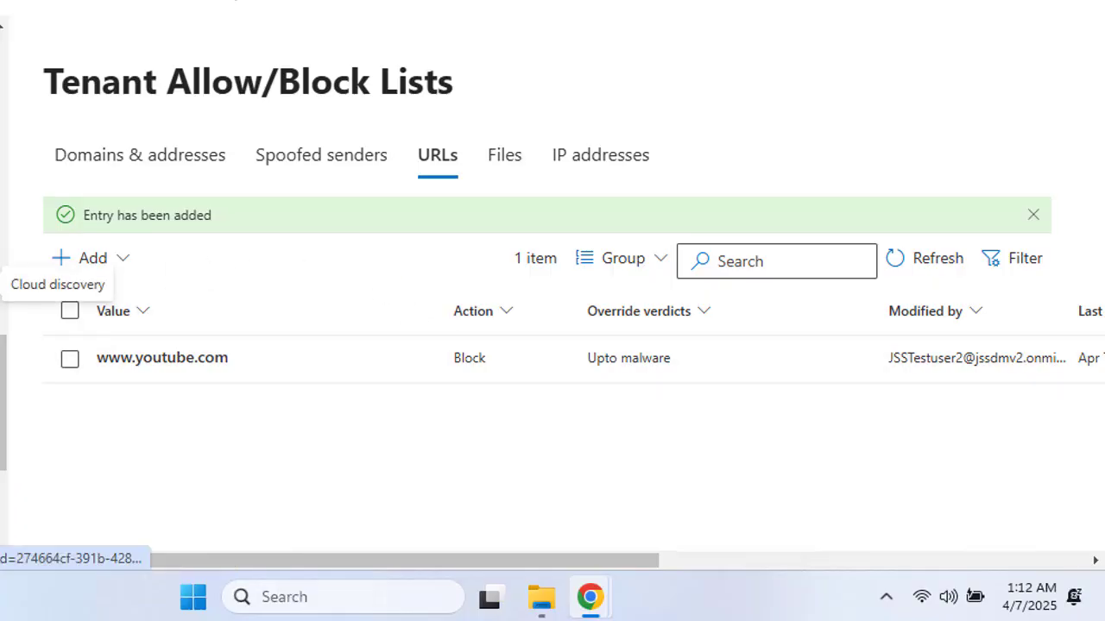
Step: On the Files tab, start a Block files entry and cancel it, leaving 0 items
click(509, 160)
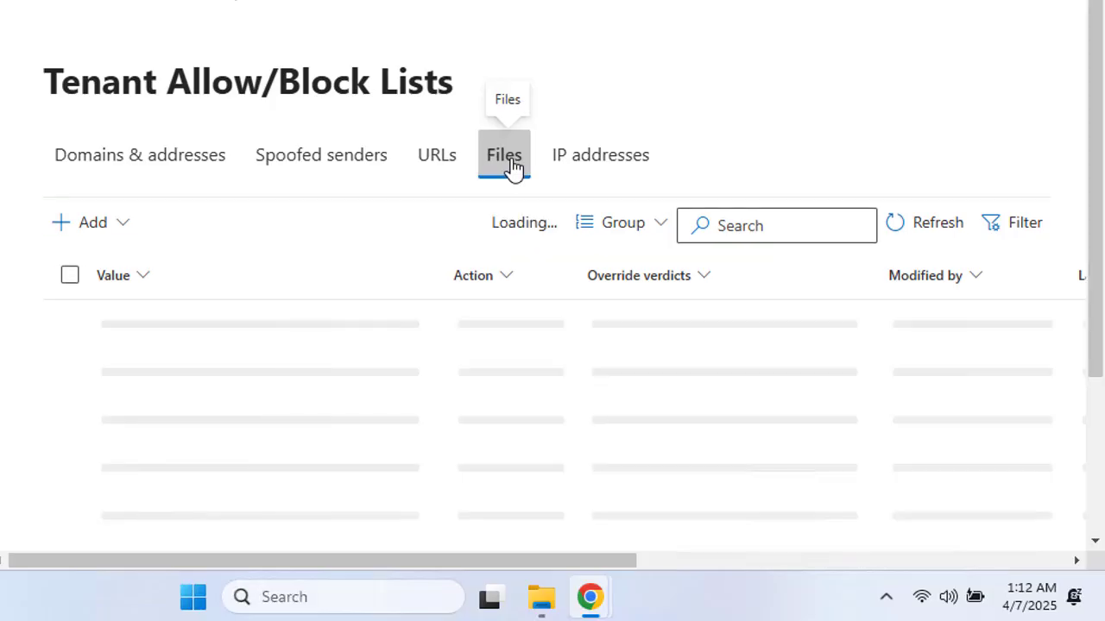
click(127, 228)
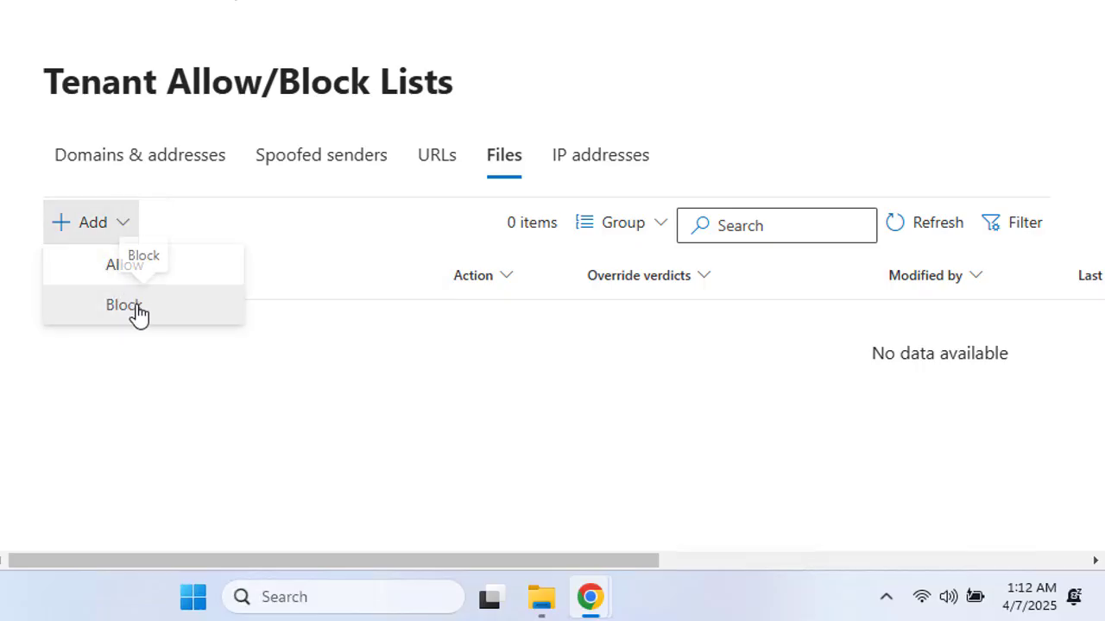
click(135, 311)
click(584, 144)
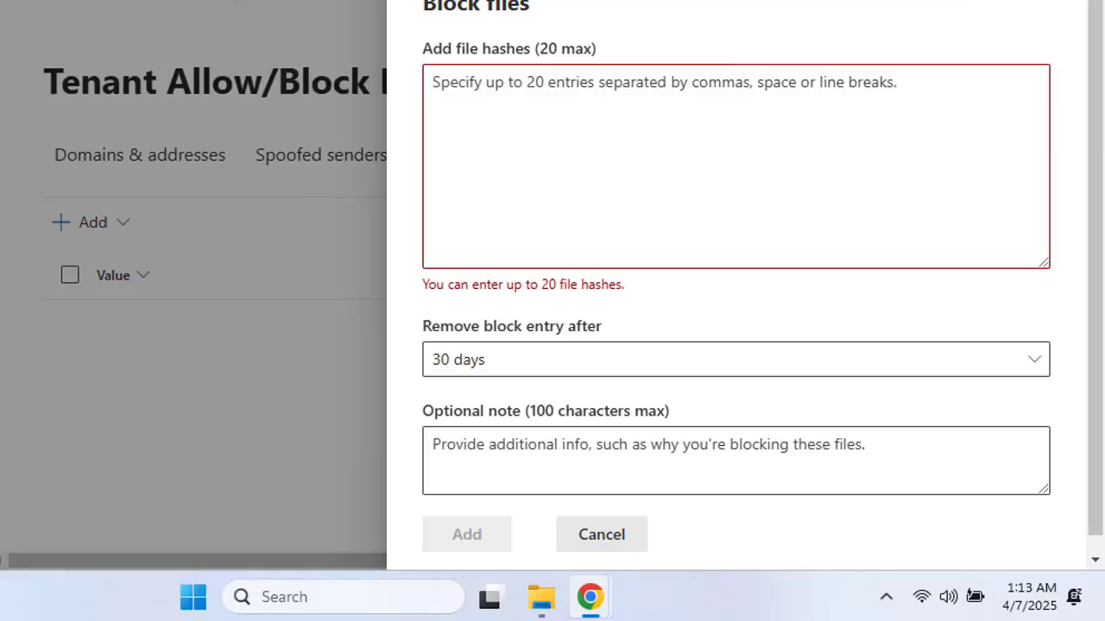
click(1066, 2)
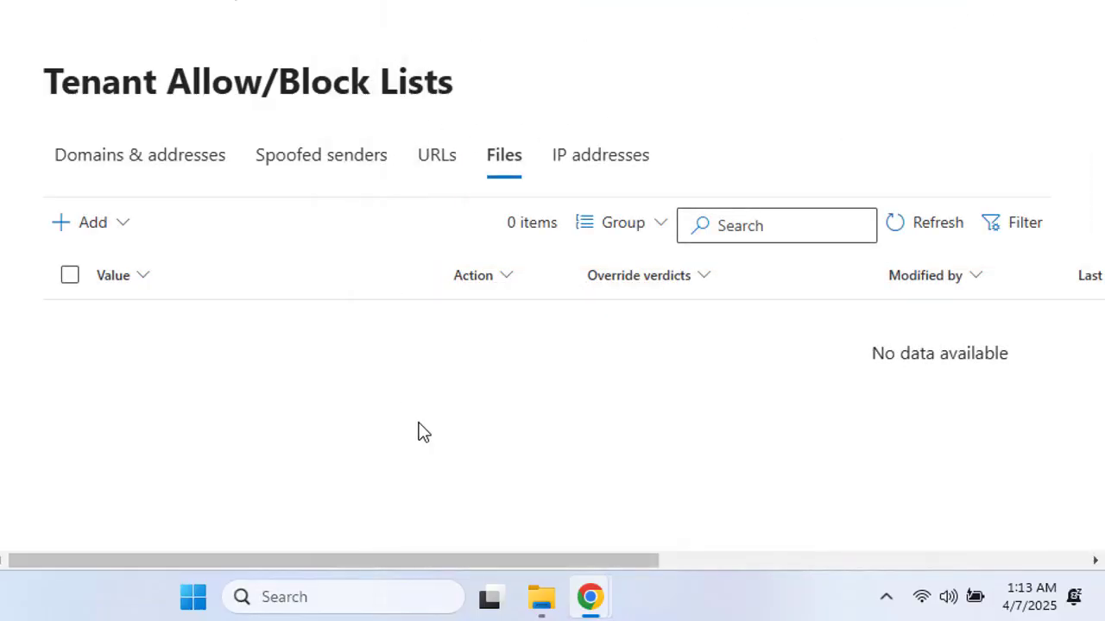
Step: Check the IP addresses list (0 items), glance at Files and Spoofed senders, then return to the four Domains & addresses blocks
click(591, 169)
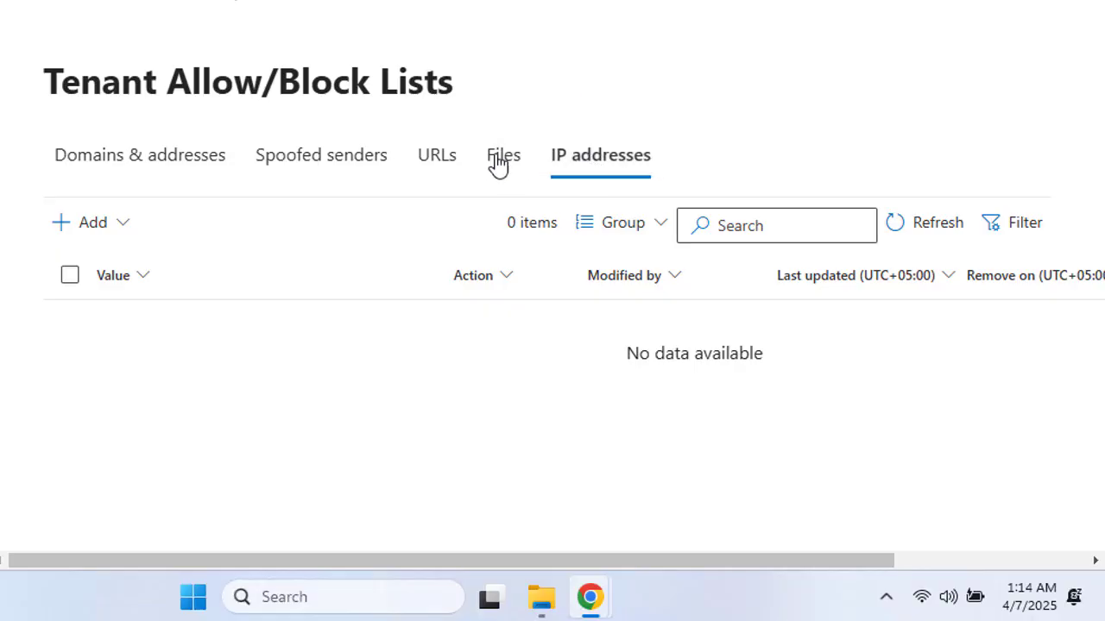
click(501, 164)
click(590, 167)
click(298, 165)
click(142, 167)
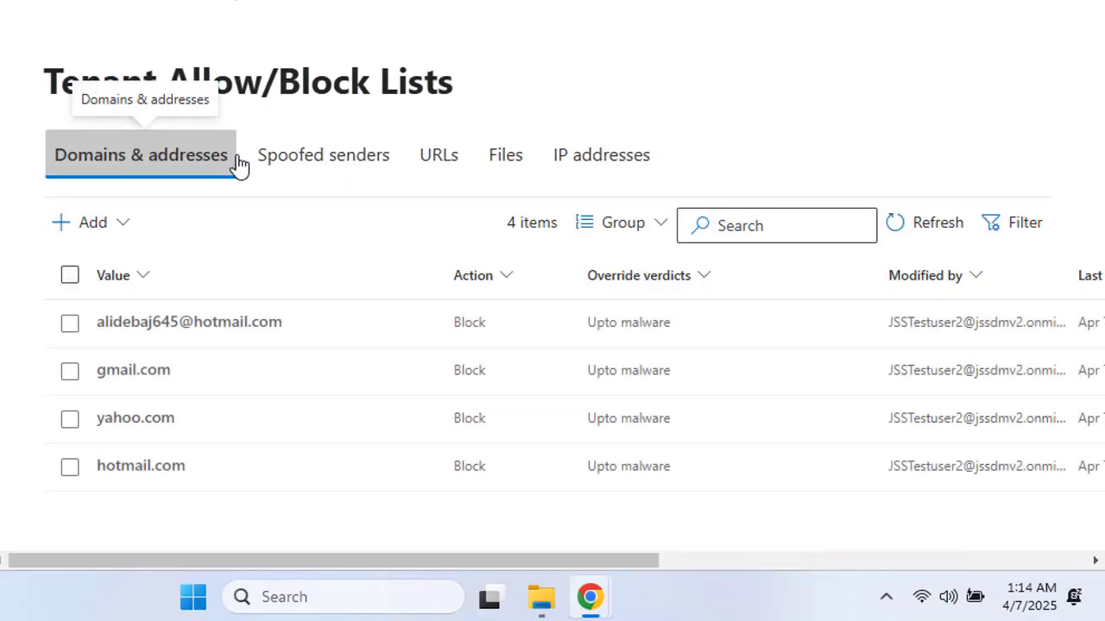